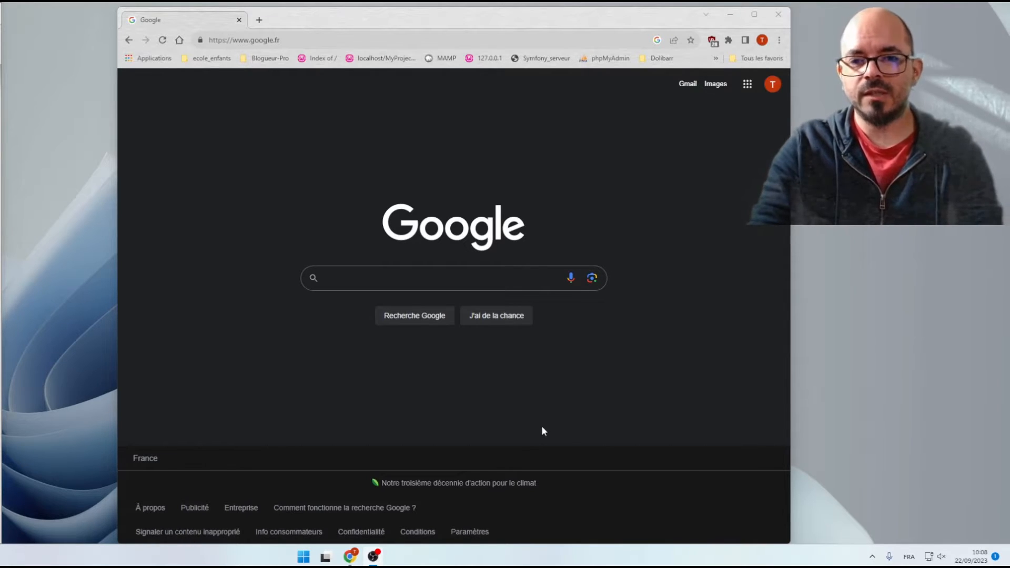
Search Google for "iso windows 11" and open Microsoft's Download Windows 11 page.
click(427, 279)
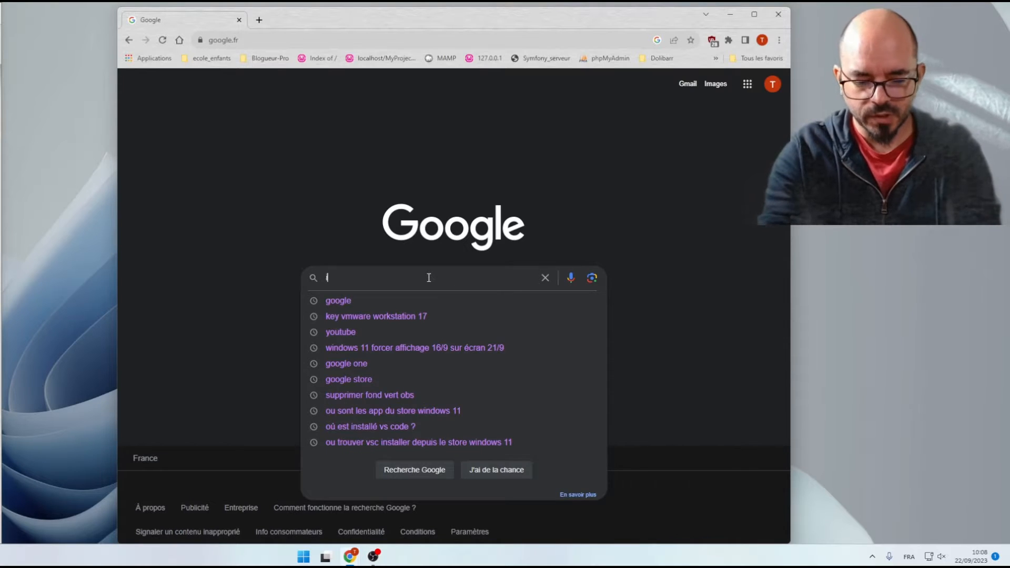
text(iso windows )
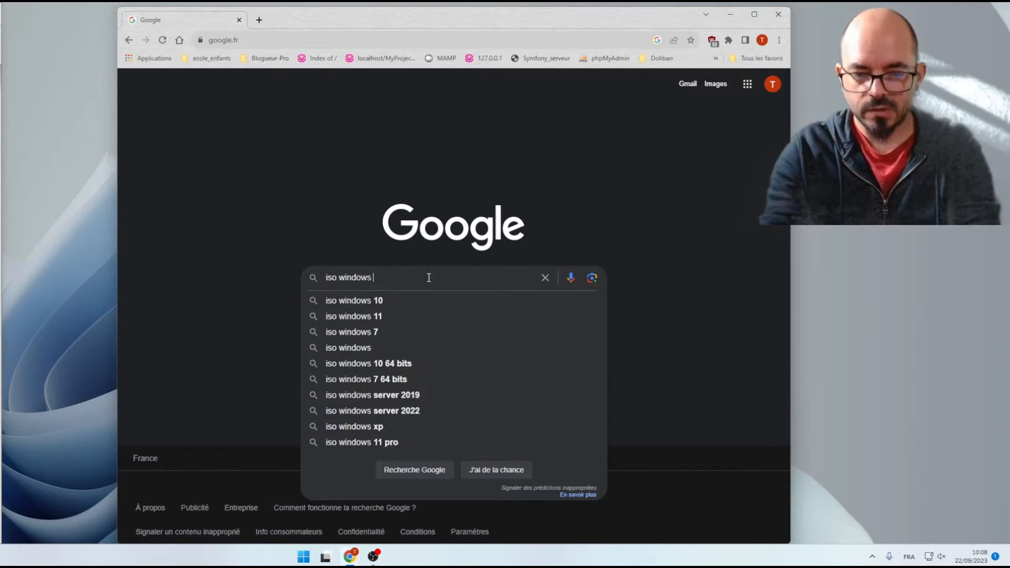
text(11)
key(Return)
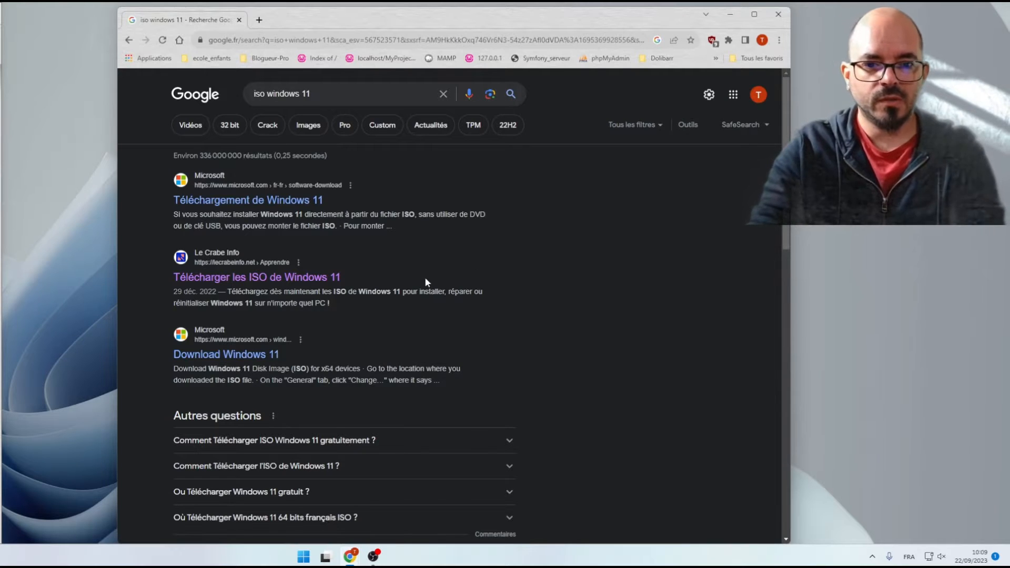
click(241, 356)
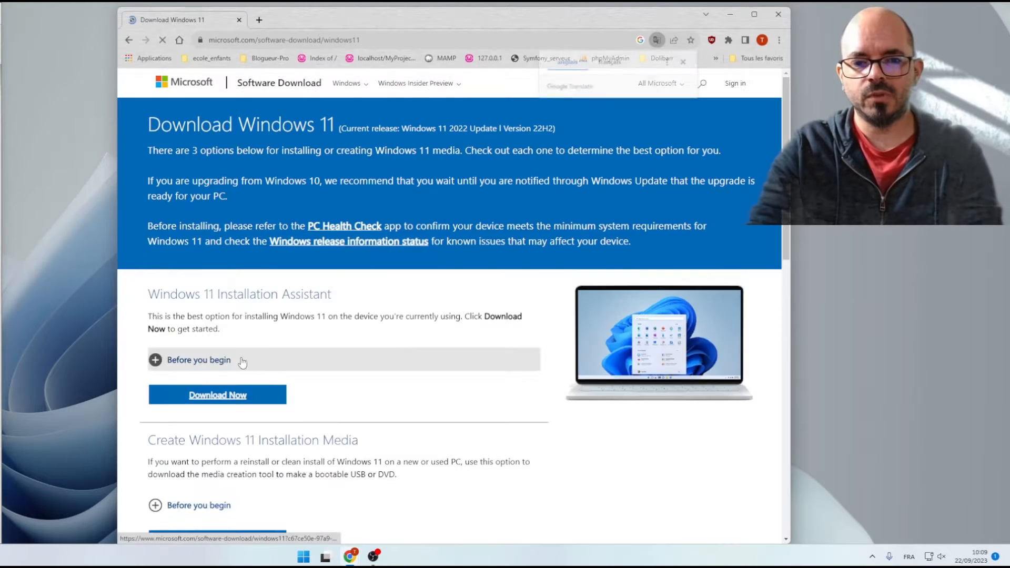
Translate the Windows 11 download page into French and go to the disk image (ISO) section for x64 devices.
scroll(372, 299, down, 3)
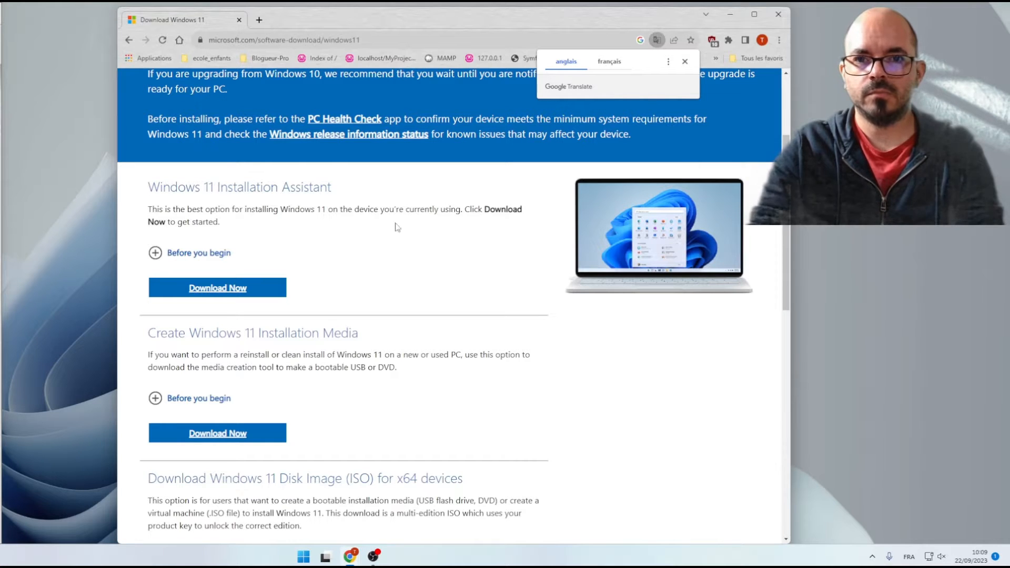
click(610, 62)
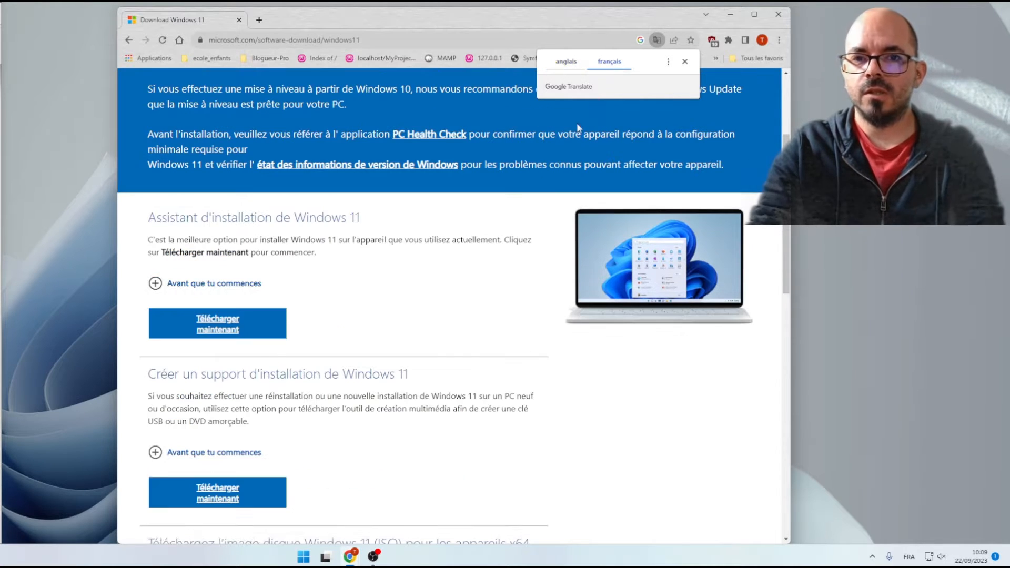
scroll(389, 290, down, 3)
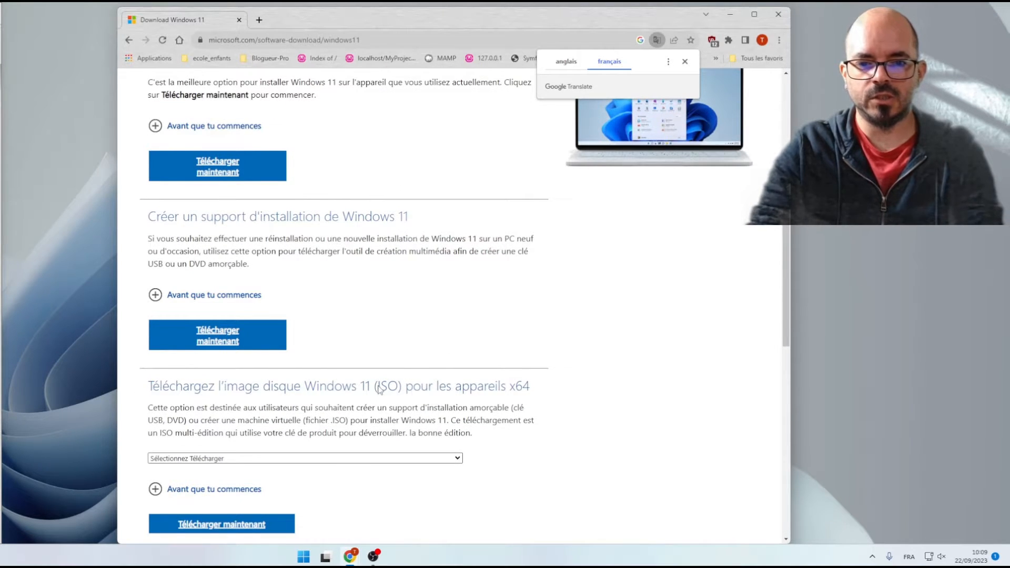
scroll(378, 389, down, 3)
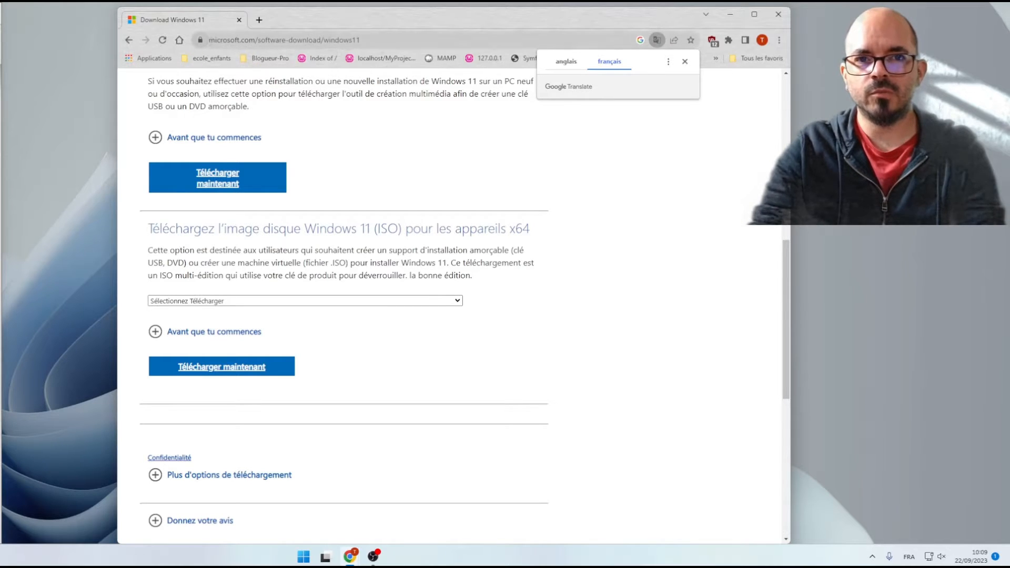
click(400, 41)
click(400, 41)
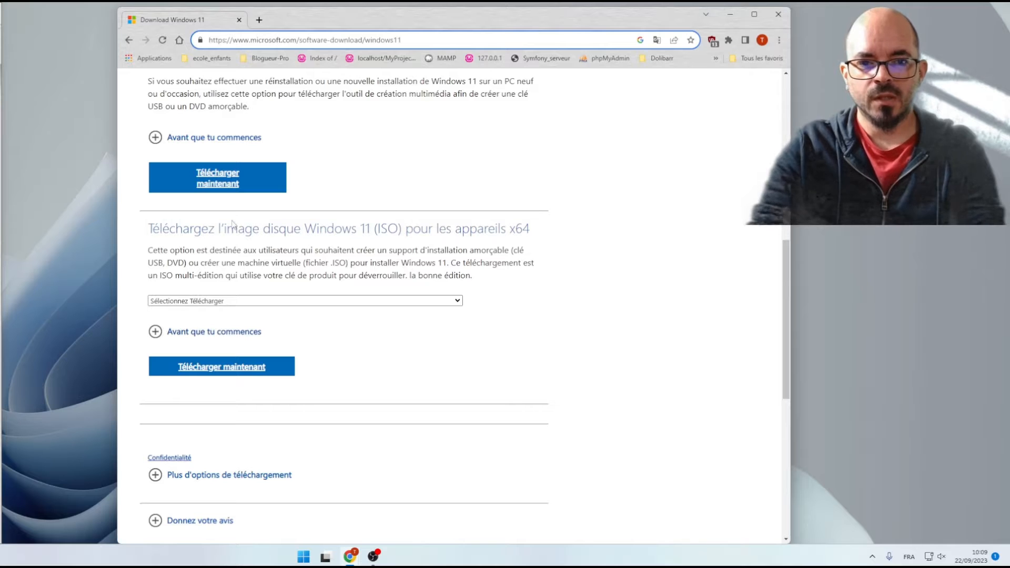
drag(147, 230, 537, 240)
key(Tab)
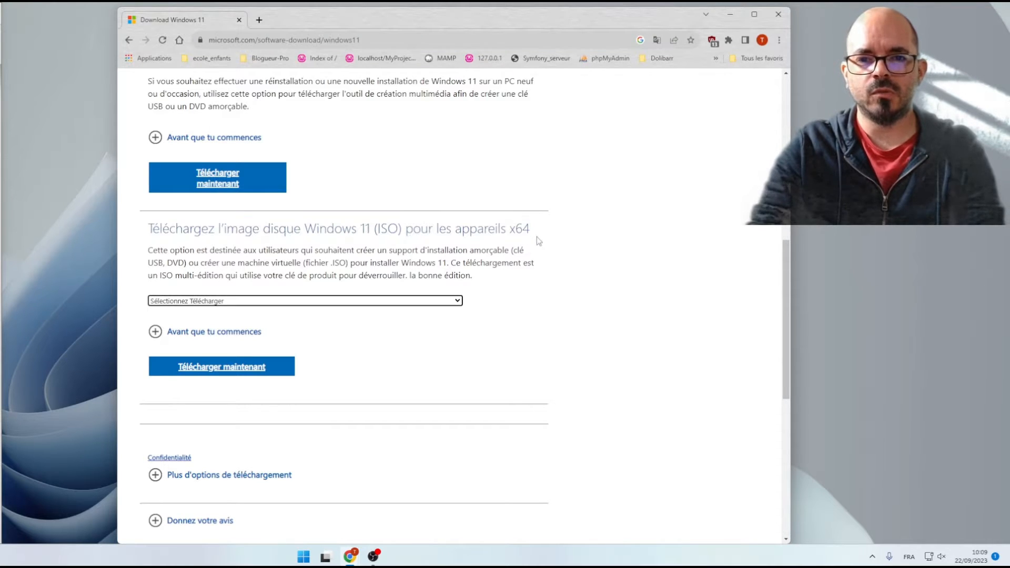
double_click(382, 232)
key(Tab)
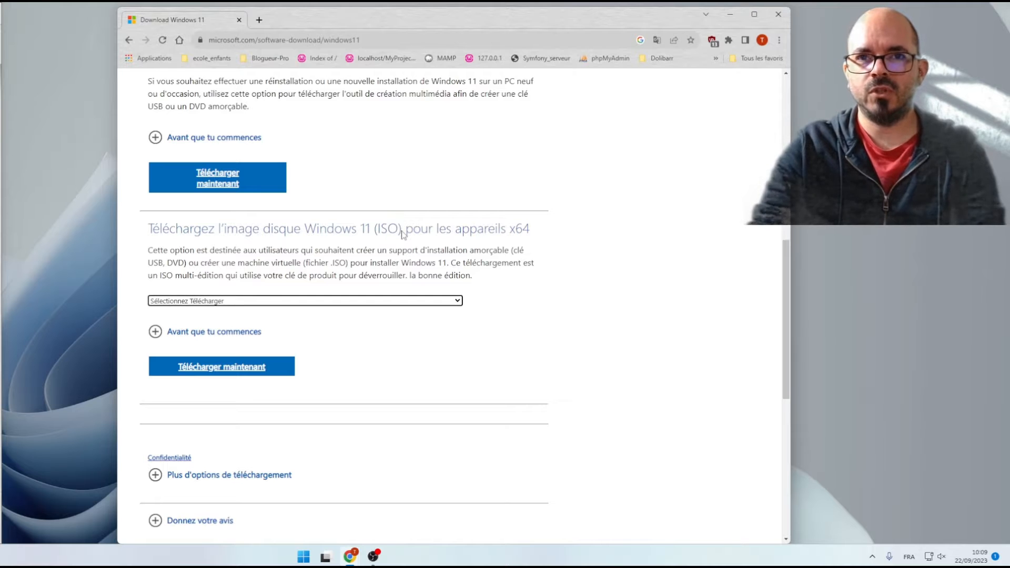
Request the Windows 11 multi-edition ISO for x64 devices with Français as the product language.
click(224, 300)
click(174, 320)
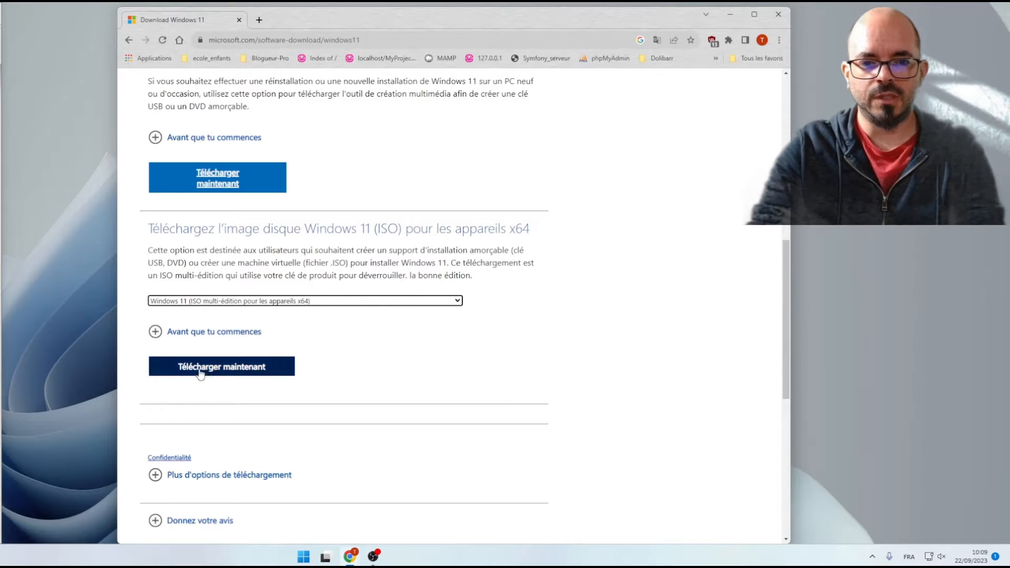
click(216, 367)
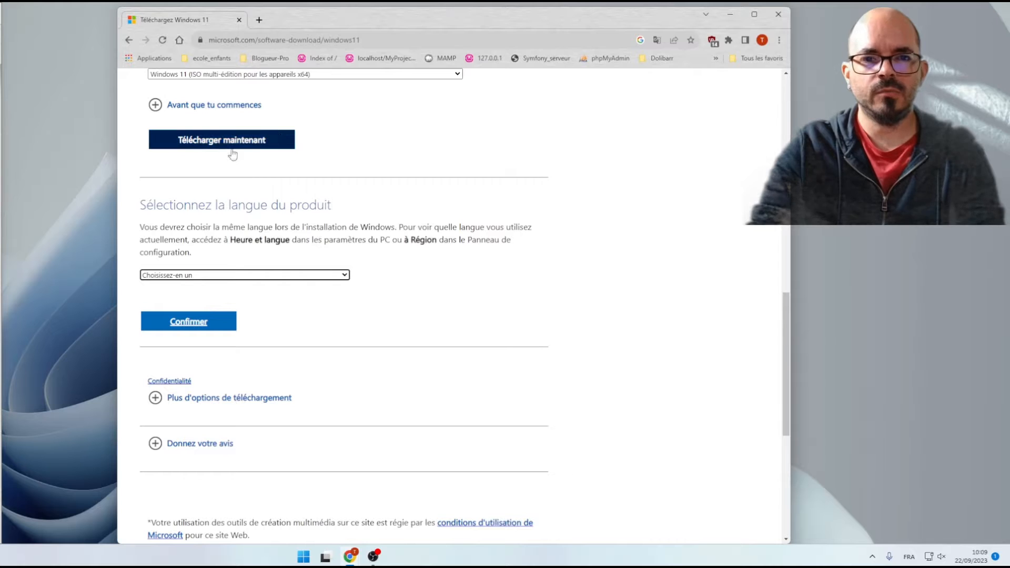
click(190, 276)
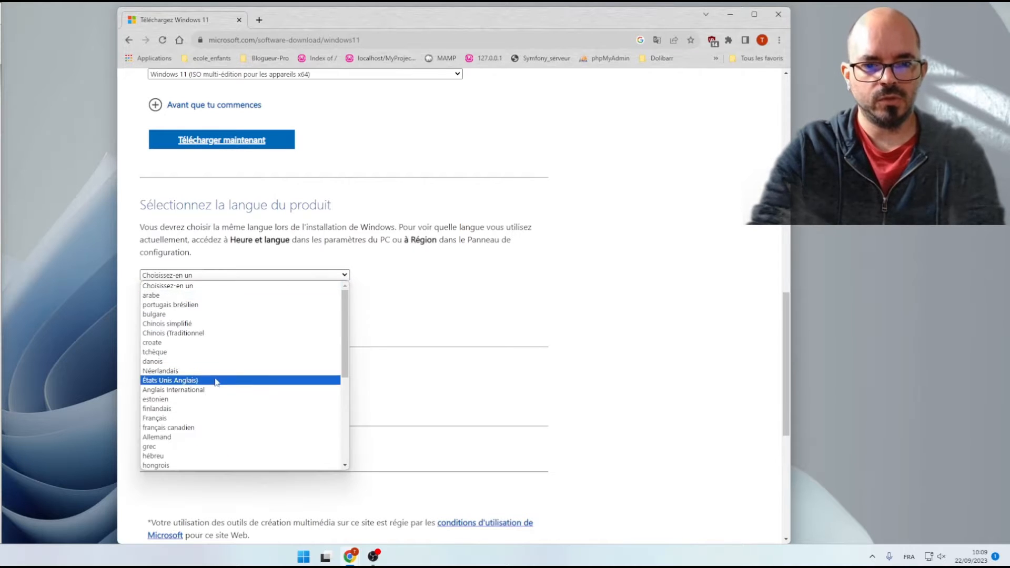
click(225, 419)
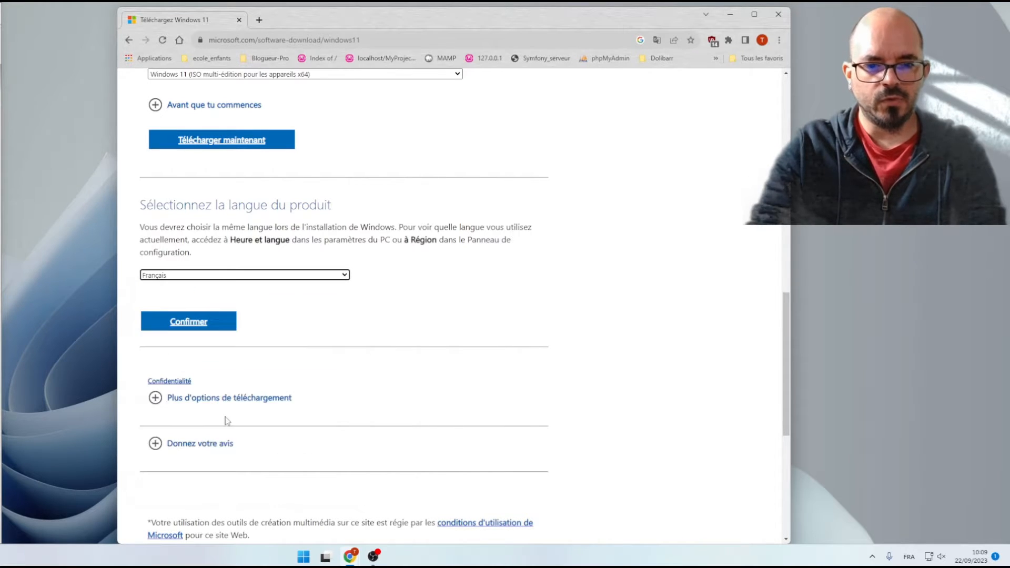
click(200, 321)
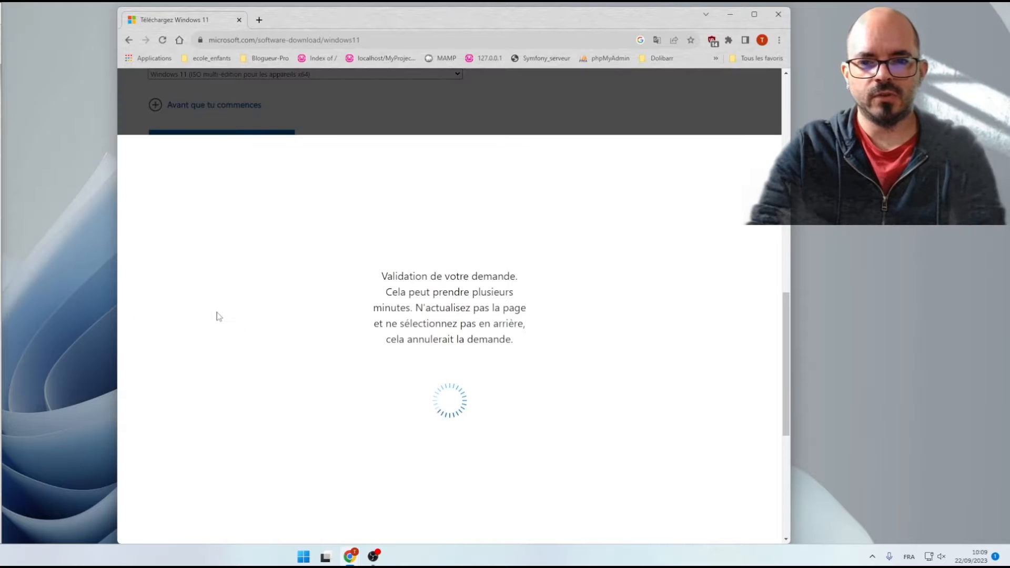
Download the 64-bit French Windows 11 image, saving Win11_22H2_French_x64v2.iso in the Téléchargements folder.
scroll(216, 315, down, 2)
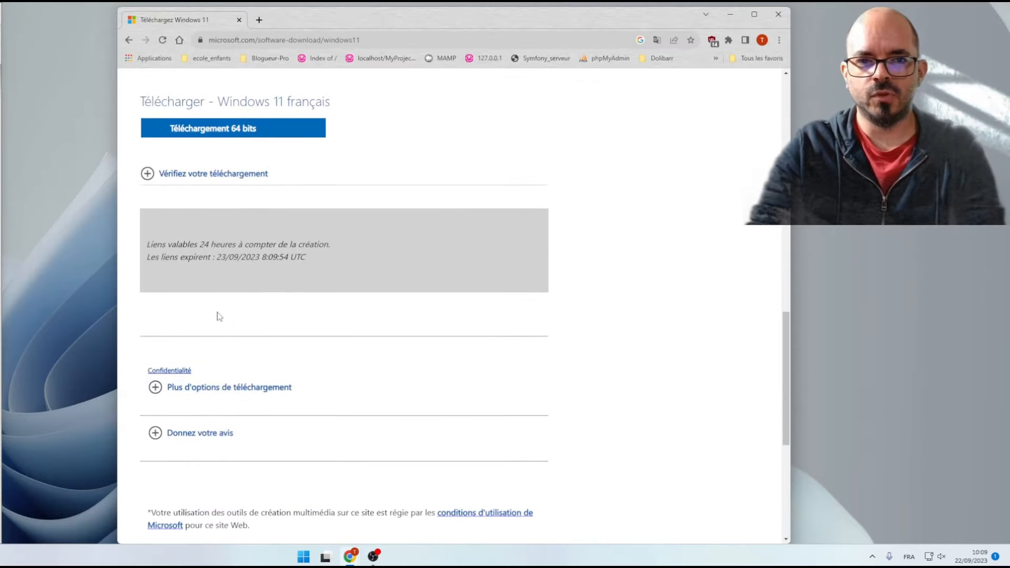
click(185, 132)
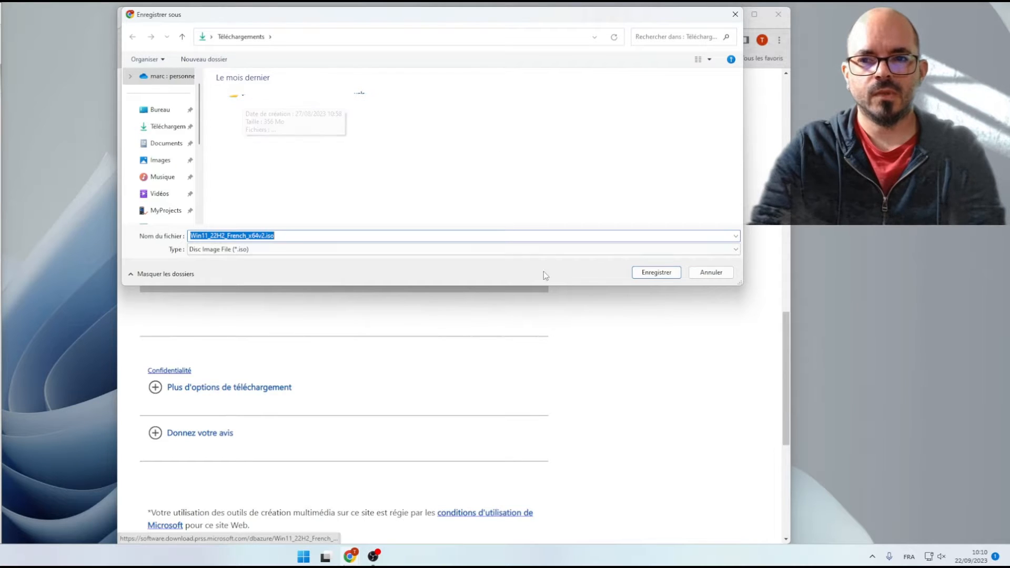
click(657, 272)
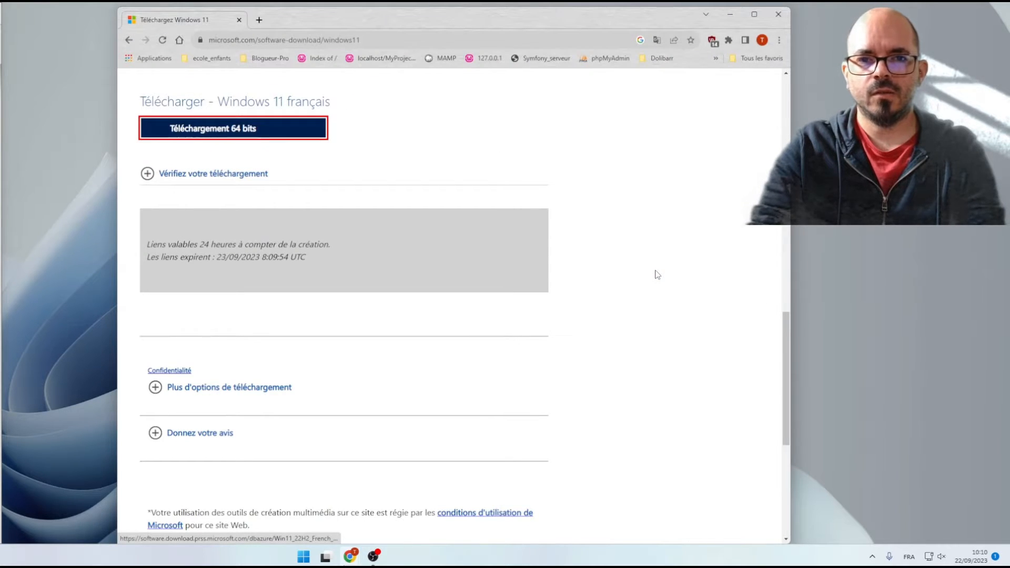
Search for "virtualbox" in a new browser tab and open the Oracle VM VirtualBox website.
click(259, 20)
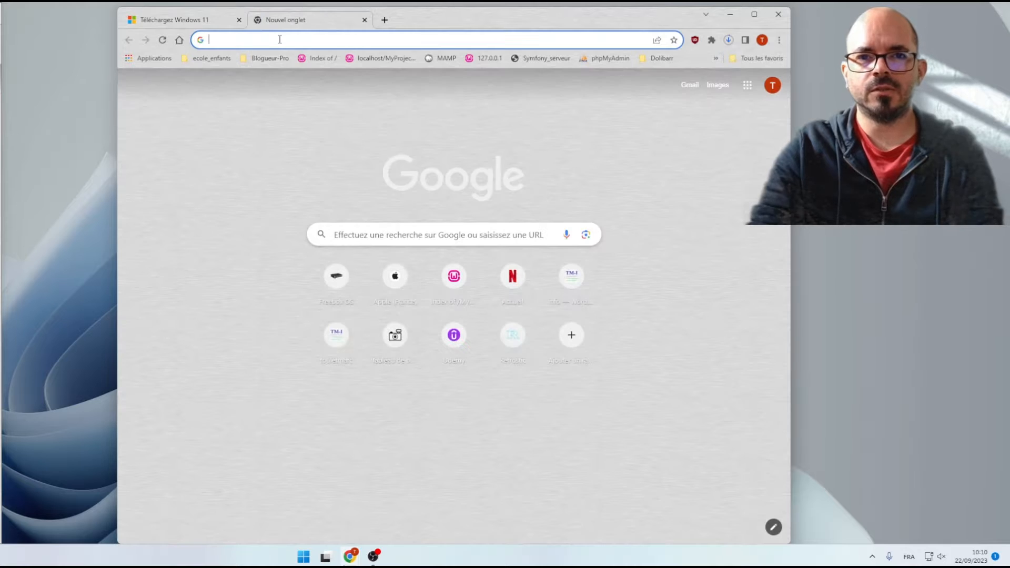
click(279, 40)
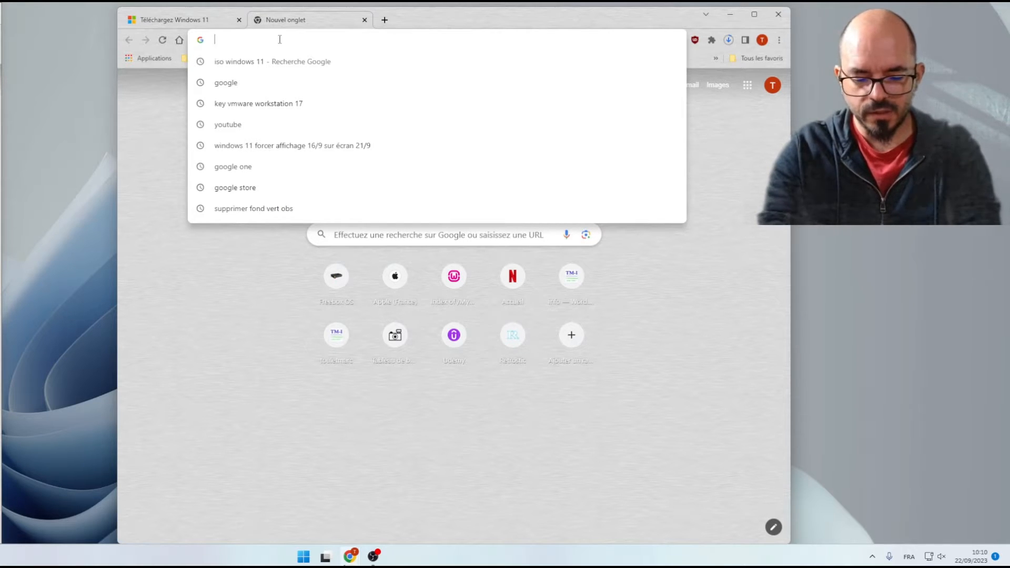
text(virtual)
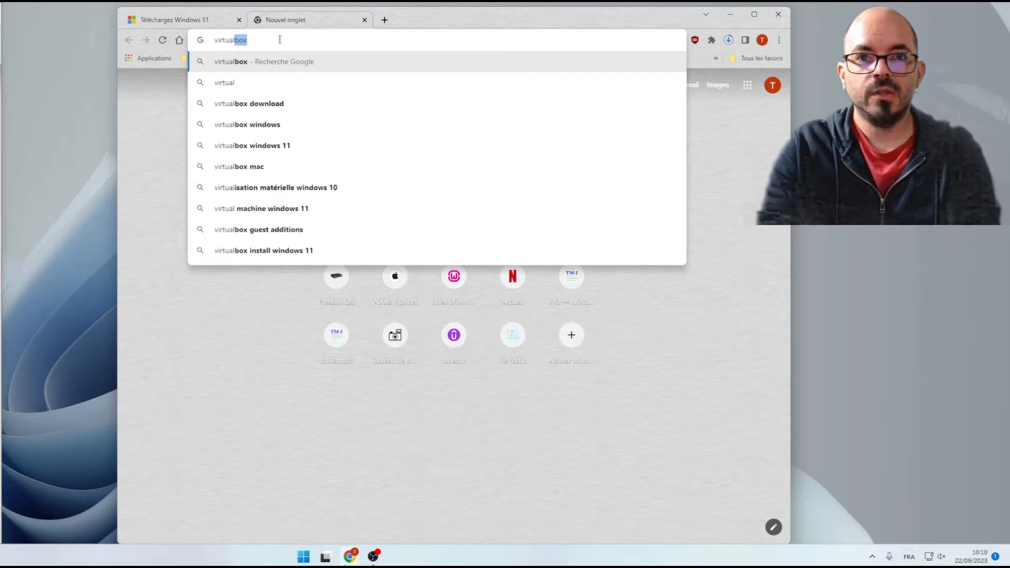
text(box)
key(Return)
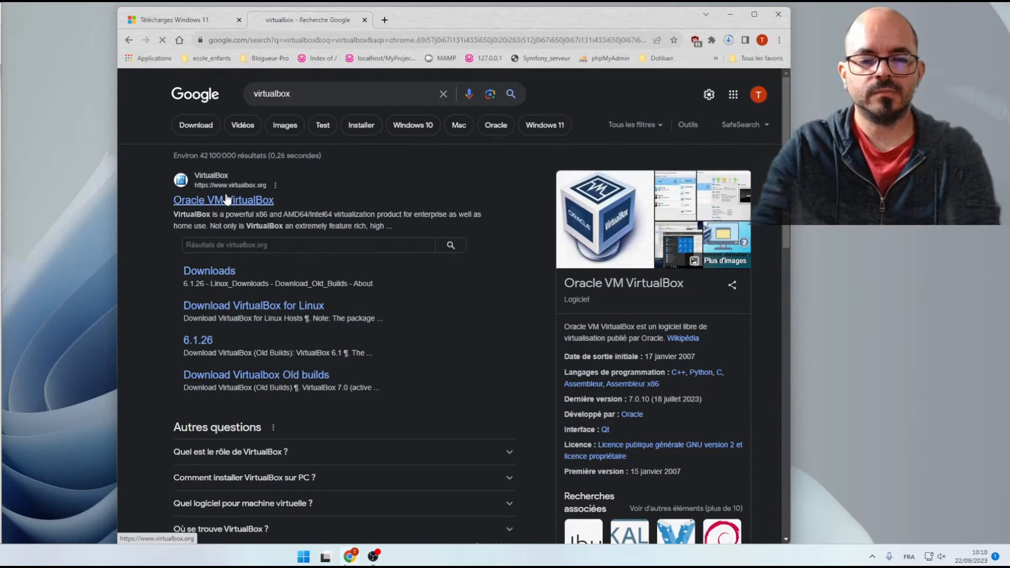
click(227, 198)
Download the VirtualBox 7.0.10 package for Windows hosts, saving VirtualBox-7.0.10-158379-Win.exe in the Téléchargements folder.
drag(403, 266, 506, 266)
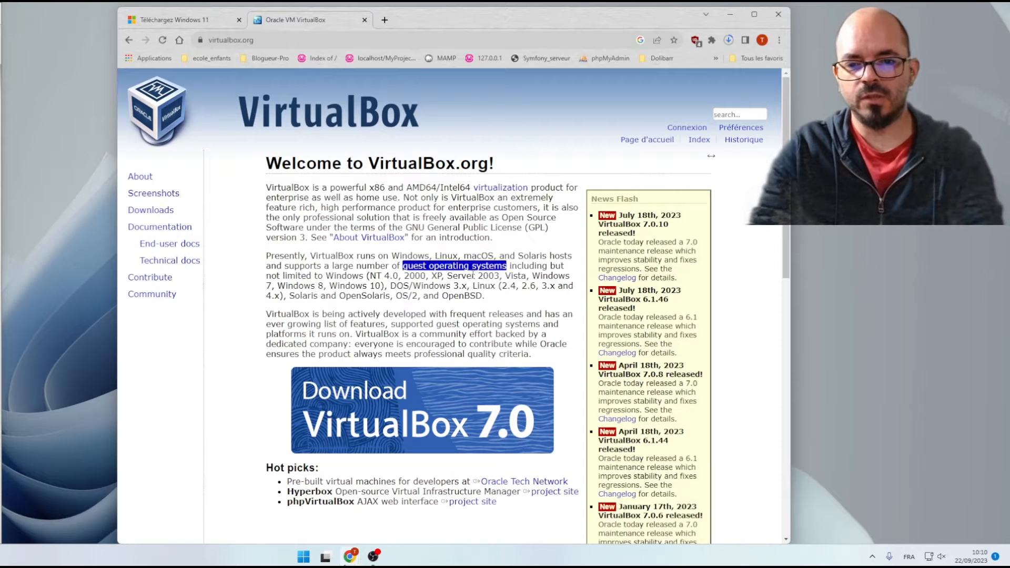
click(428, 398)
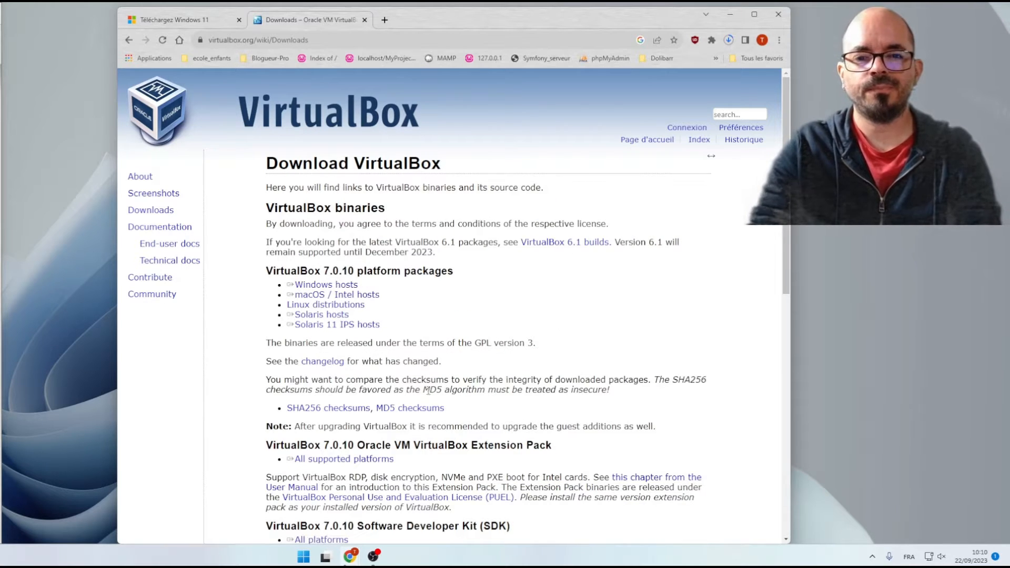
double_click(288, 272)
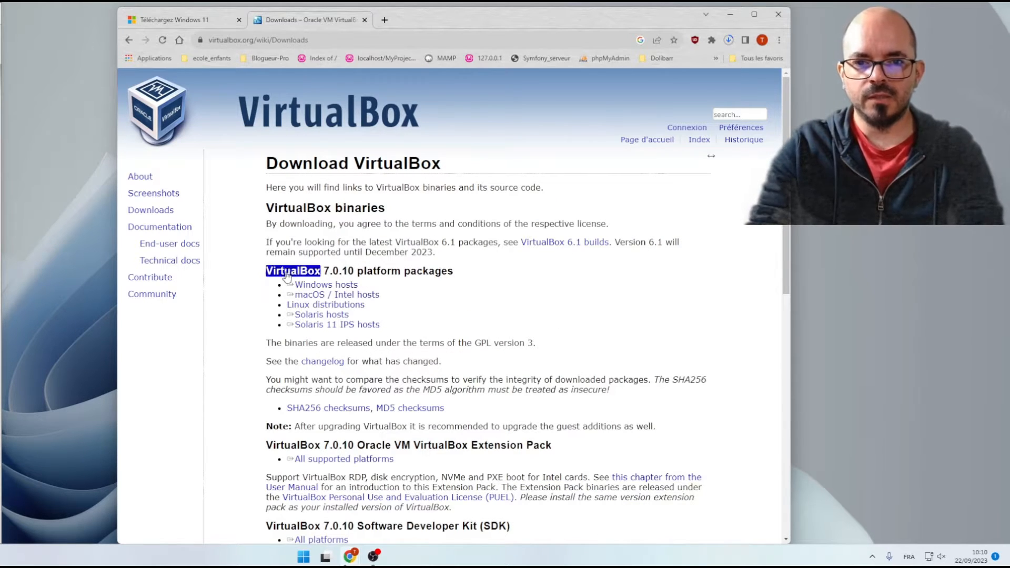
drag(285, 283, 367, 287)
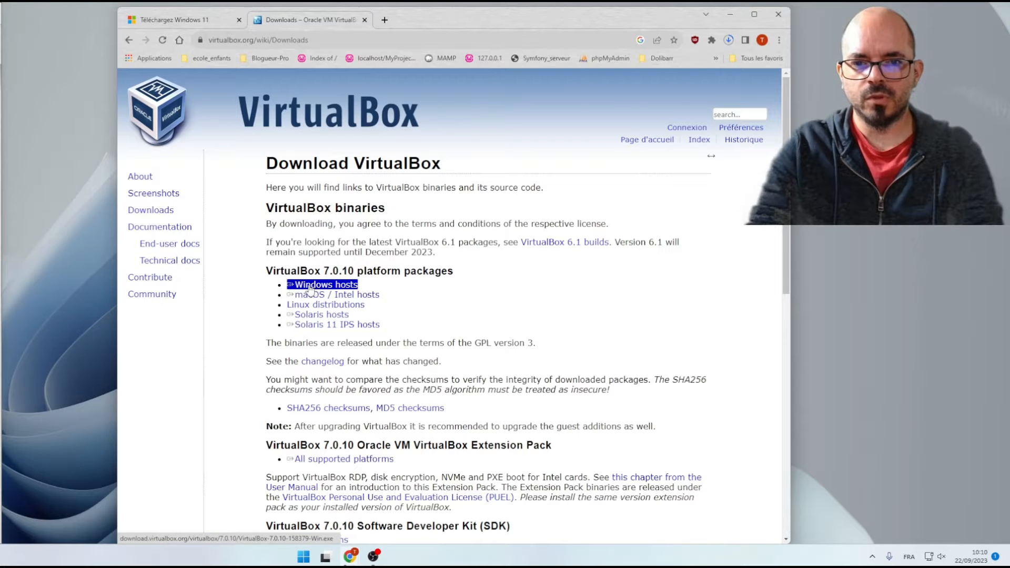
click(309, 288)
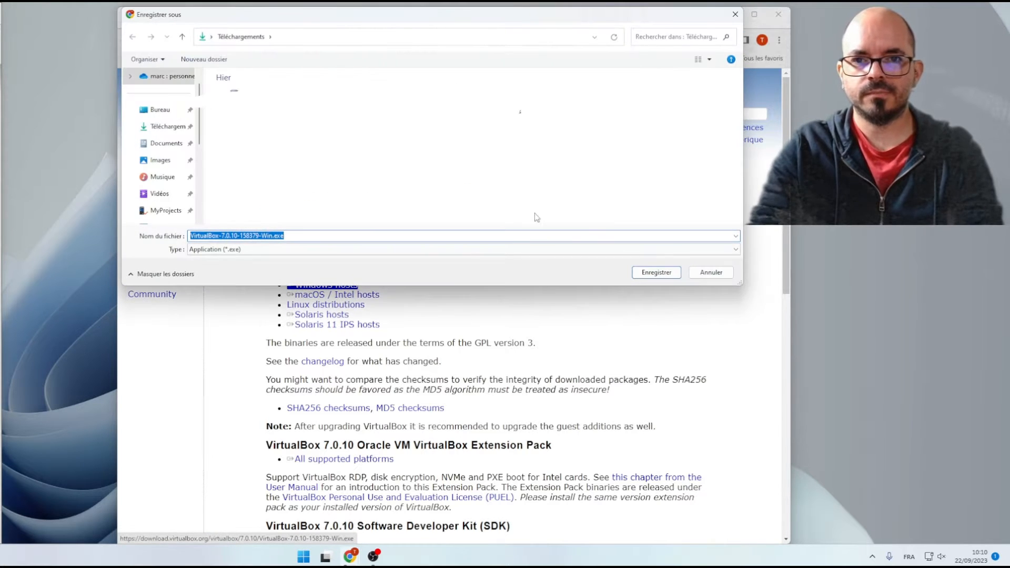
click(661, 274)
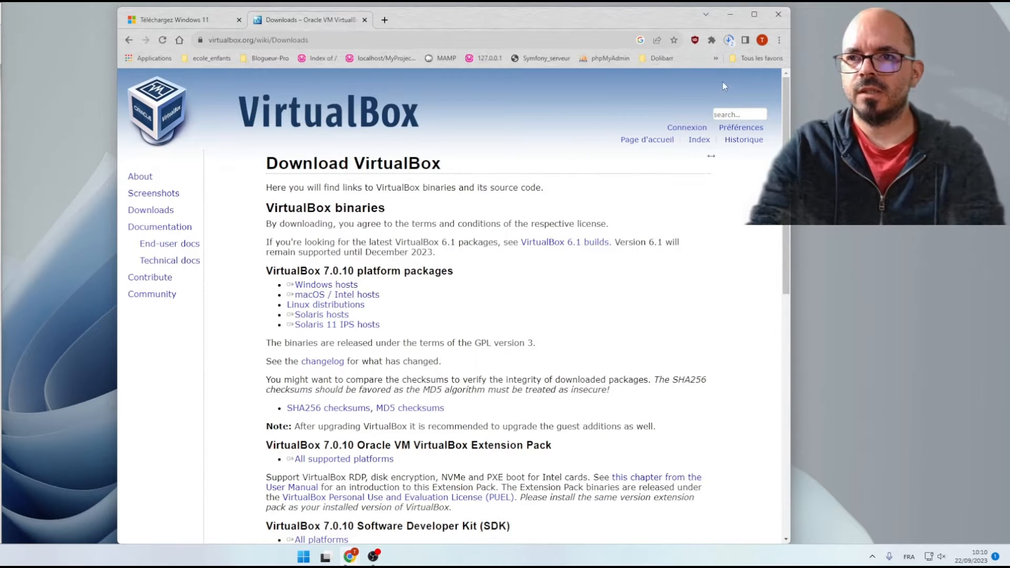
Open the Téléchargements folder in File Explorer and launch the VirtualBox-7.0.10-158379-Win.exe installer.
click(304, 556)
key(Escape)
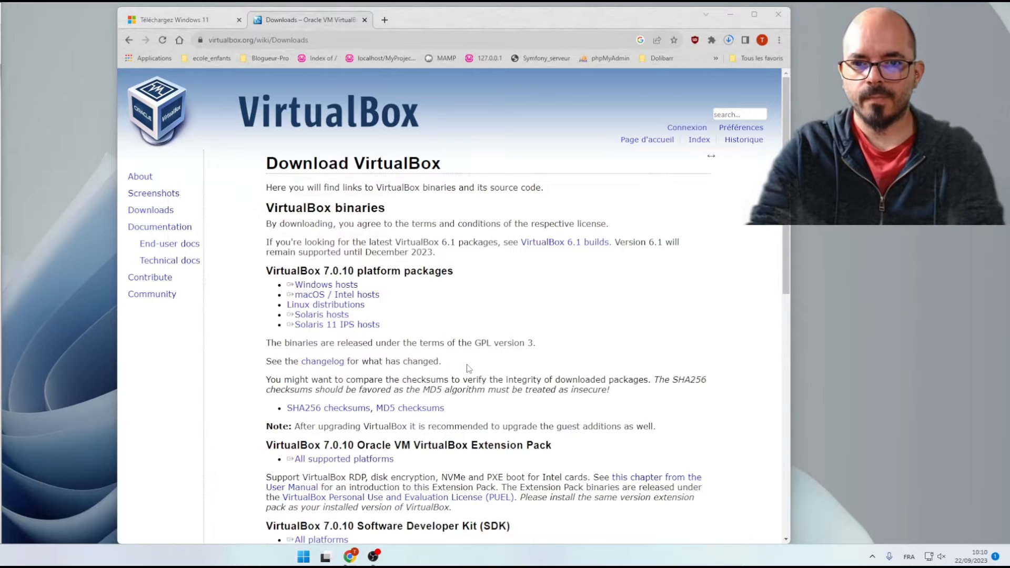
key(super+e)
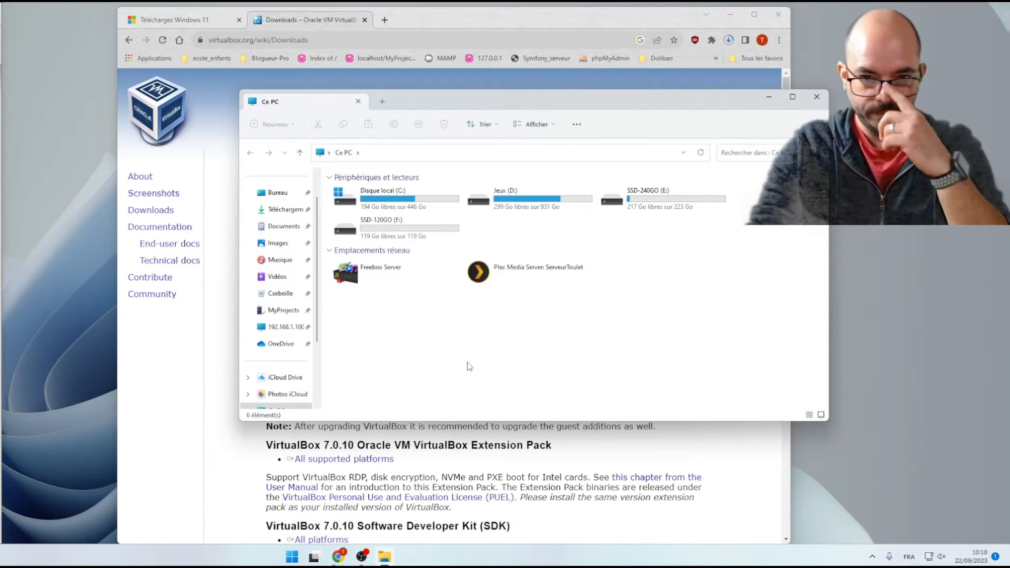
click(285, 209)
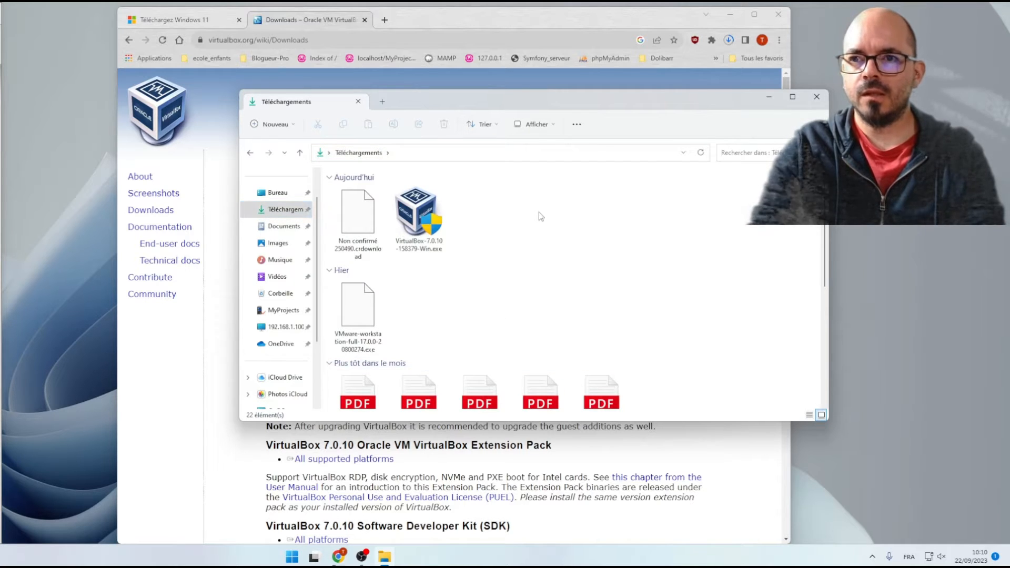
click(443, 213)
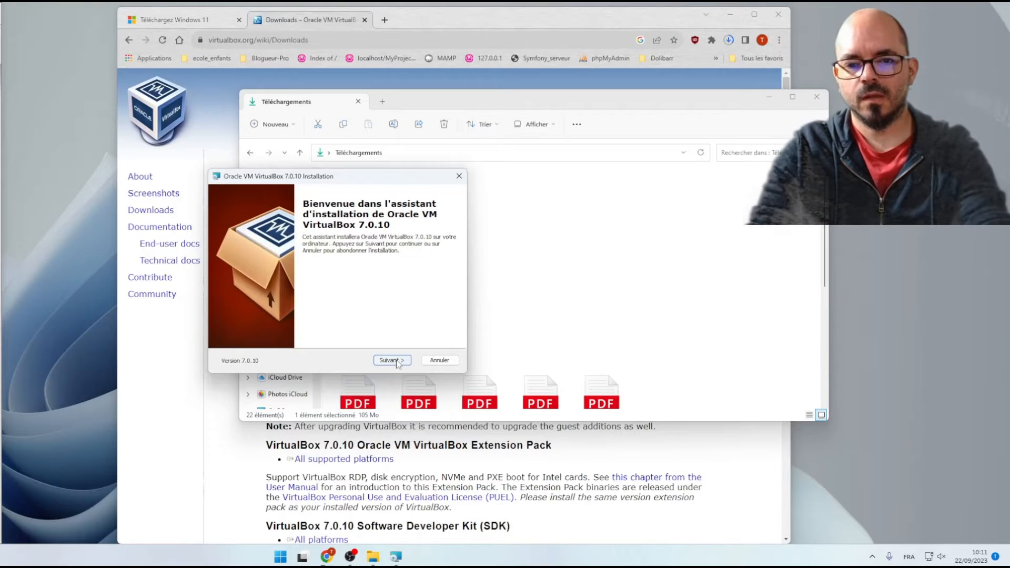
Install Oracle VM VirtualBox 7.0.10 with the default features and location, and start it once the installation finishes.
click(396, 361)
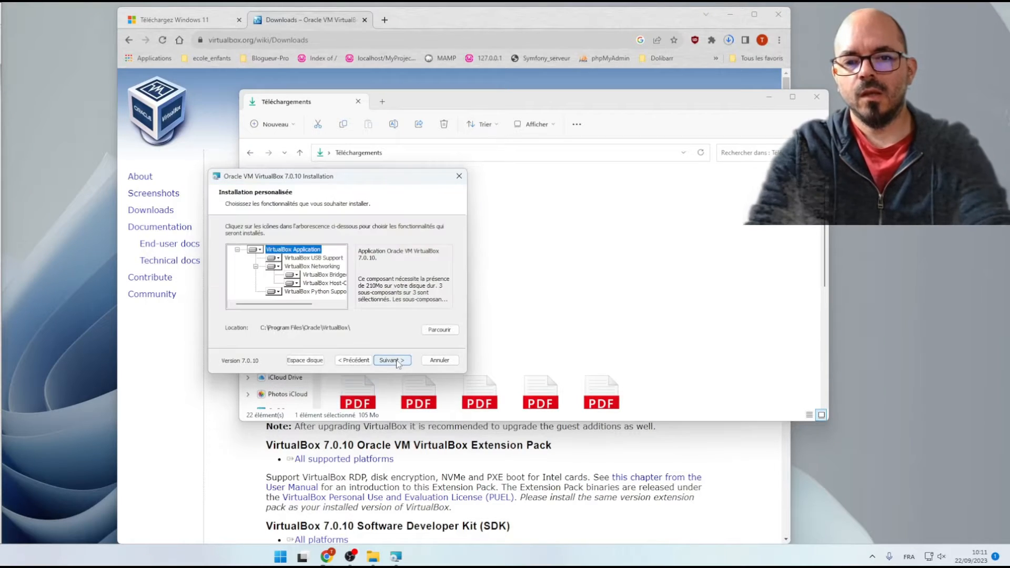
click(396, 361)
click(396, 362)
click(396, 362)
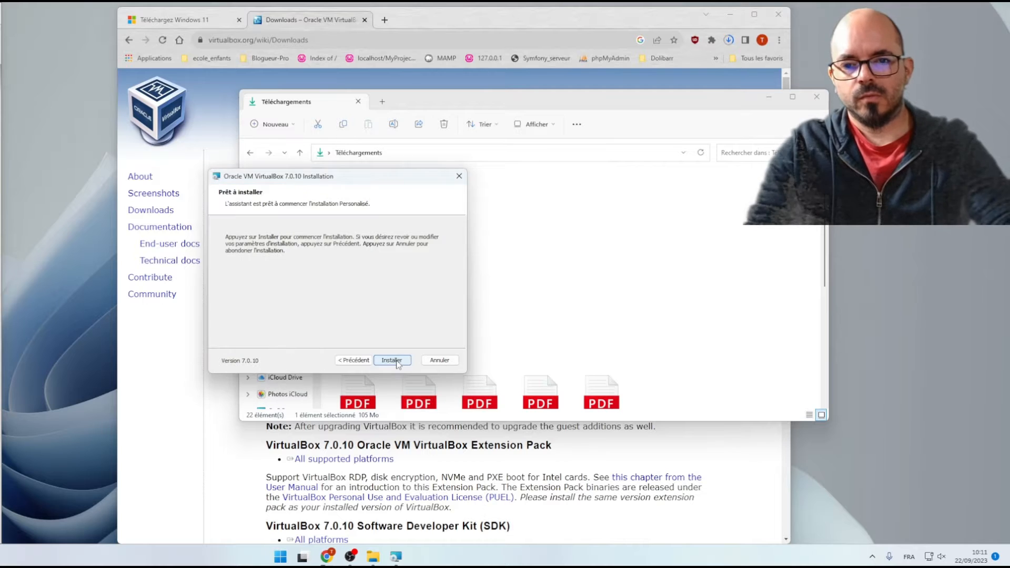
click(396, 362)
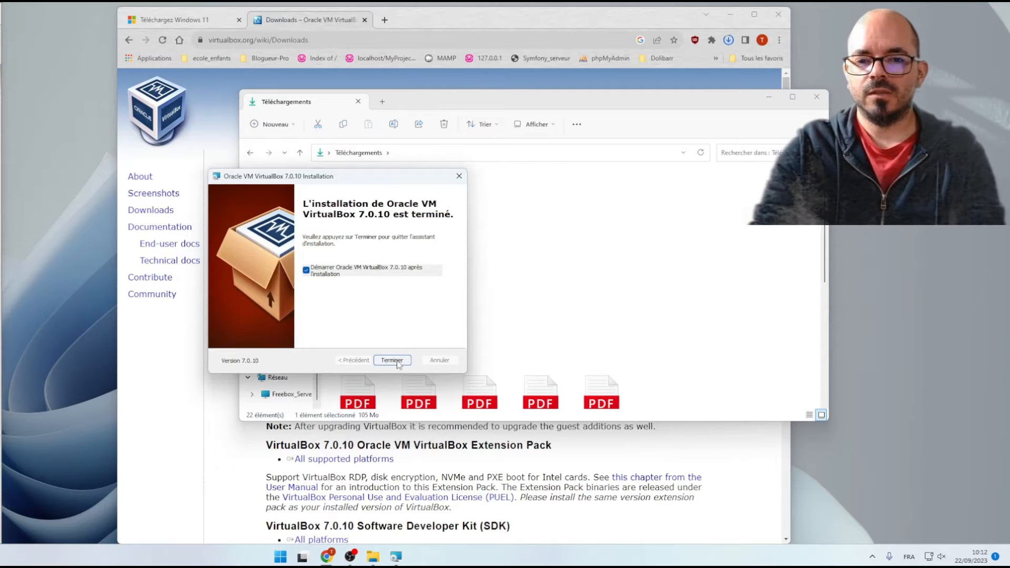
click(391, 360)
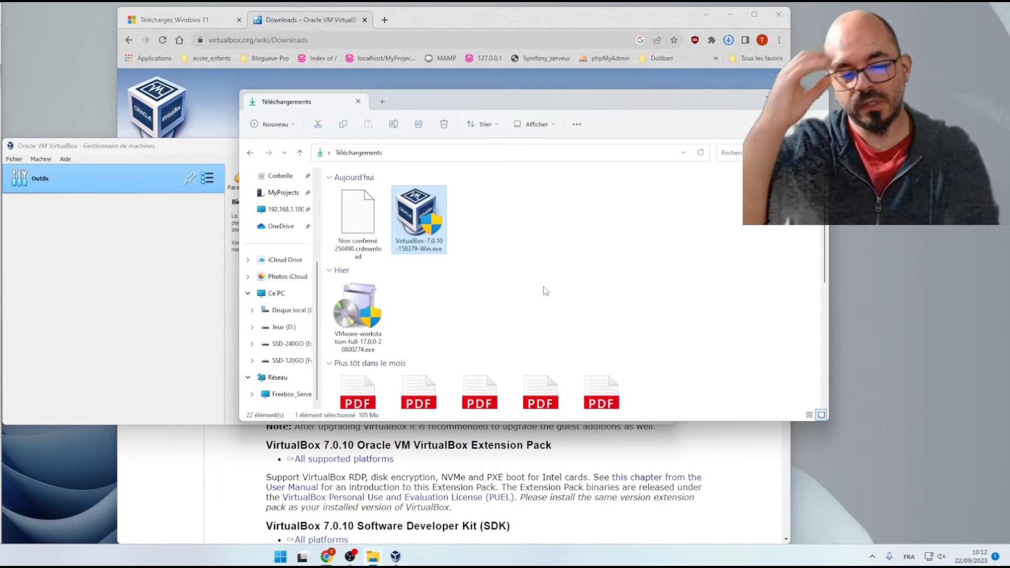
click(156, 280)
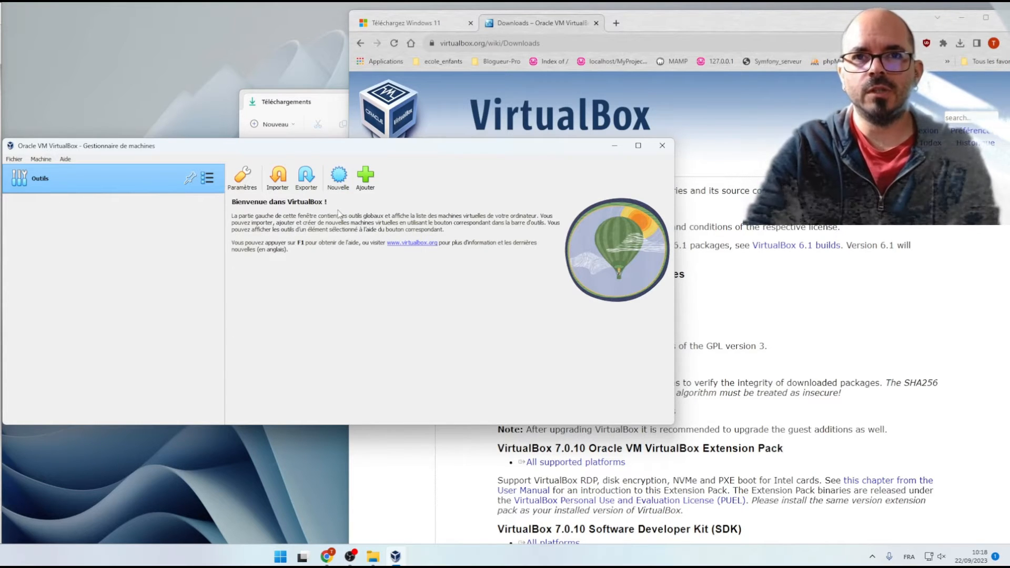
Start creating a new virtual machine in expert mode and name it windows_11.
click(340, 175)
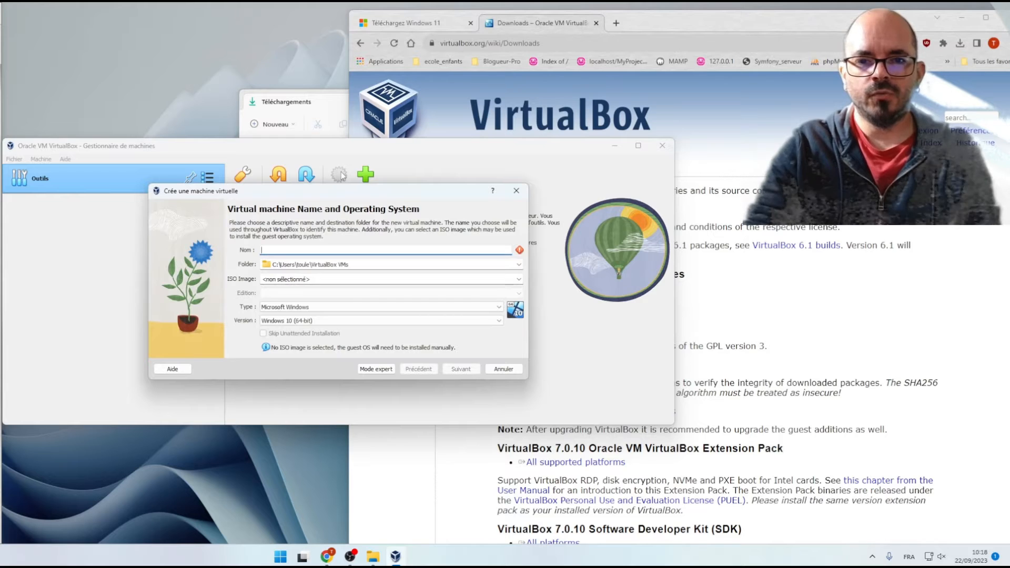
click(372, 369)
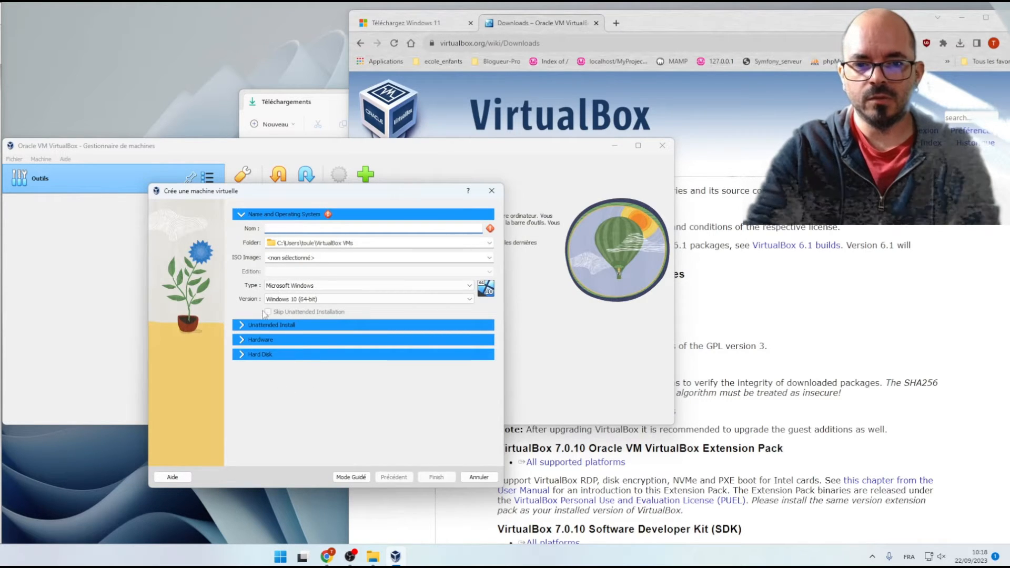
click(297, 227)
text(windows)
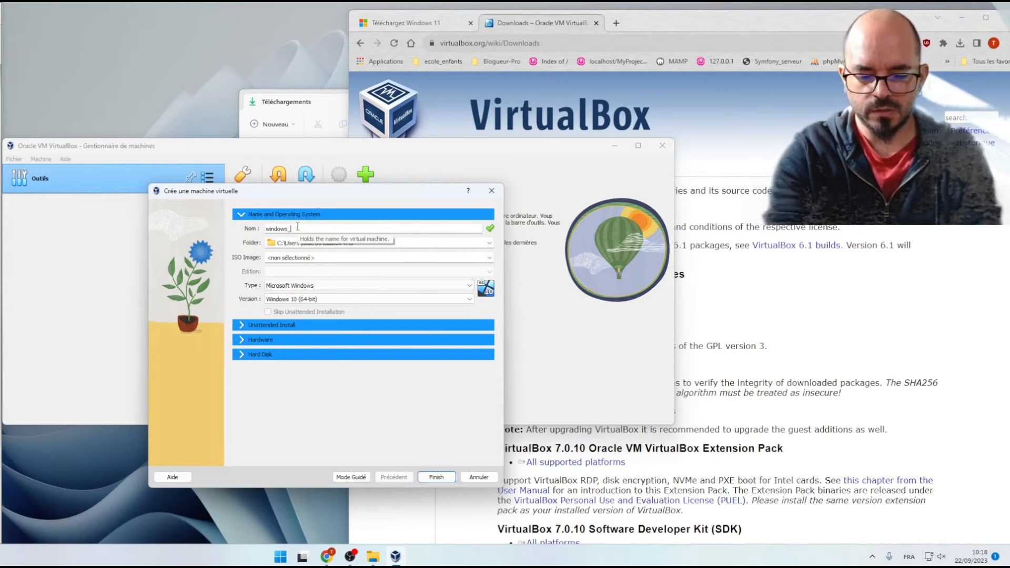
text(_11)
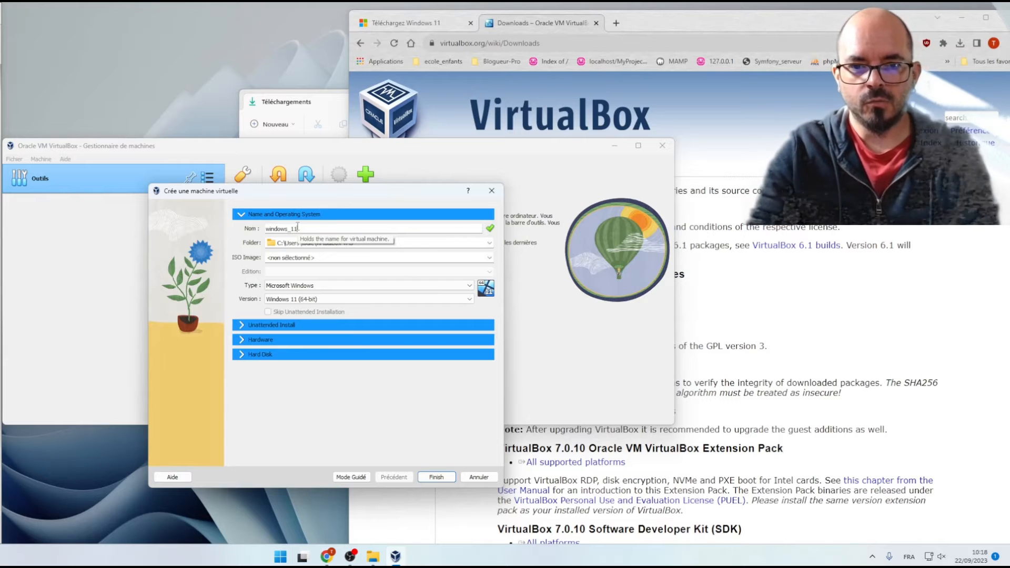
Set the virtual machine's folder to F:\Machine_virtuelles\Windows_11.
click(490, 243)
click(291, 268)
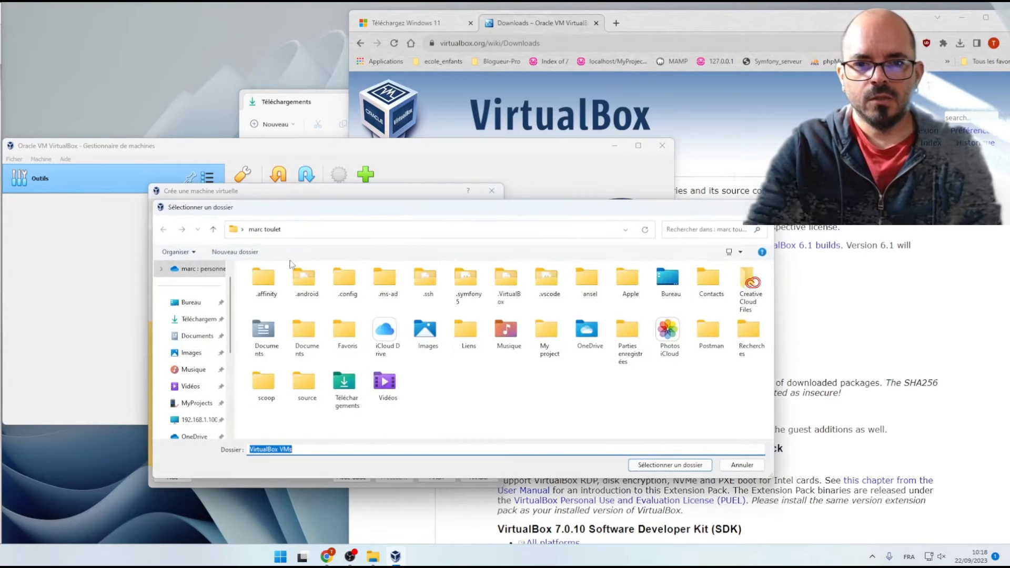
scroll(207, 404, down, 3)
click(188, 419)
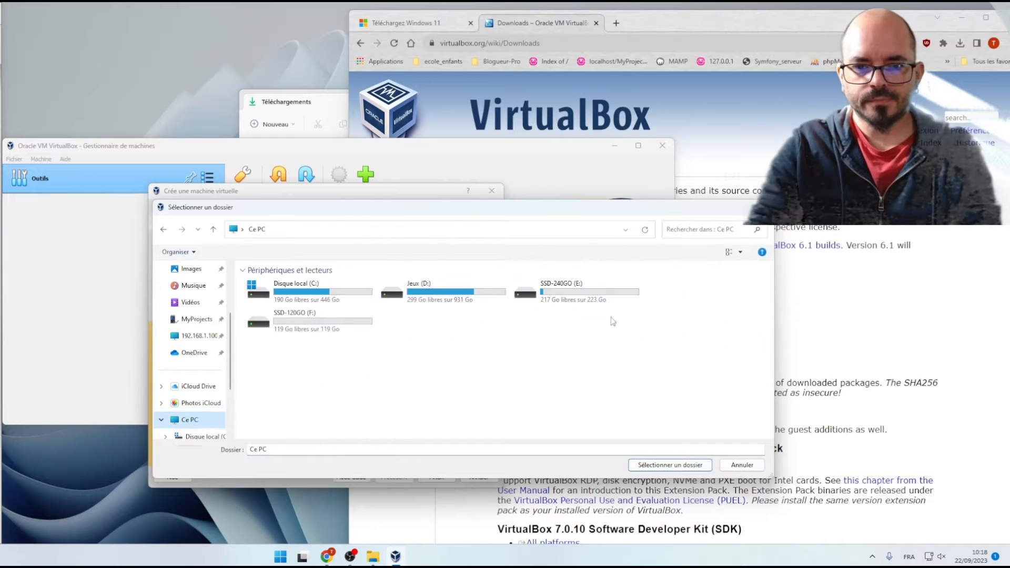
double_click(300, 330)
double_click(298, 284)
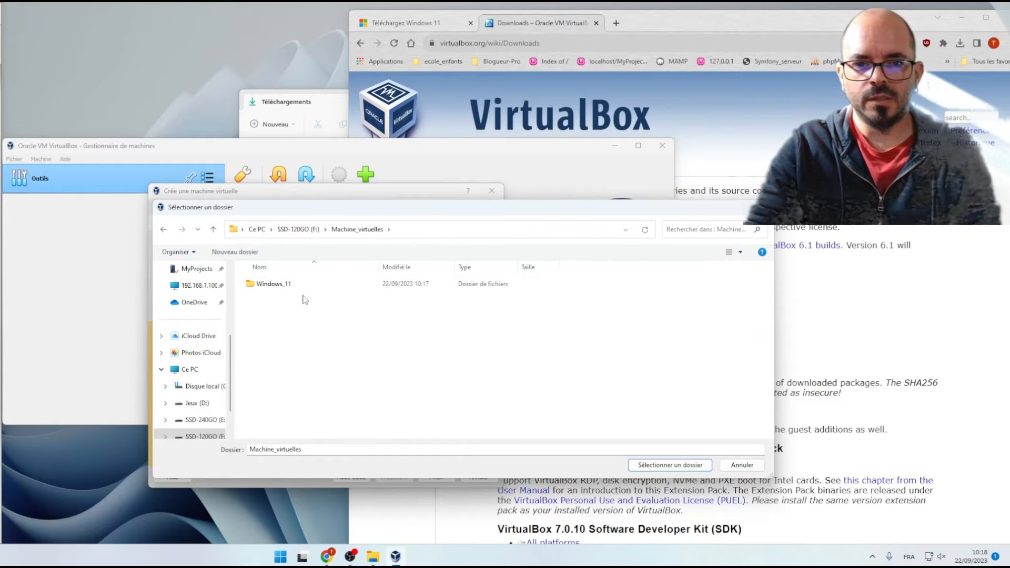
click(297, 284)
click(655, 467)
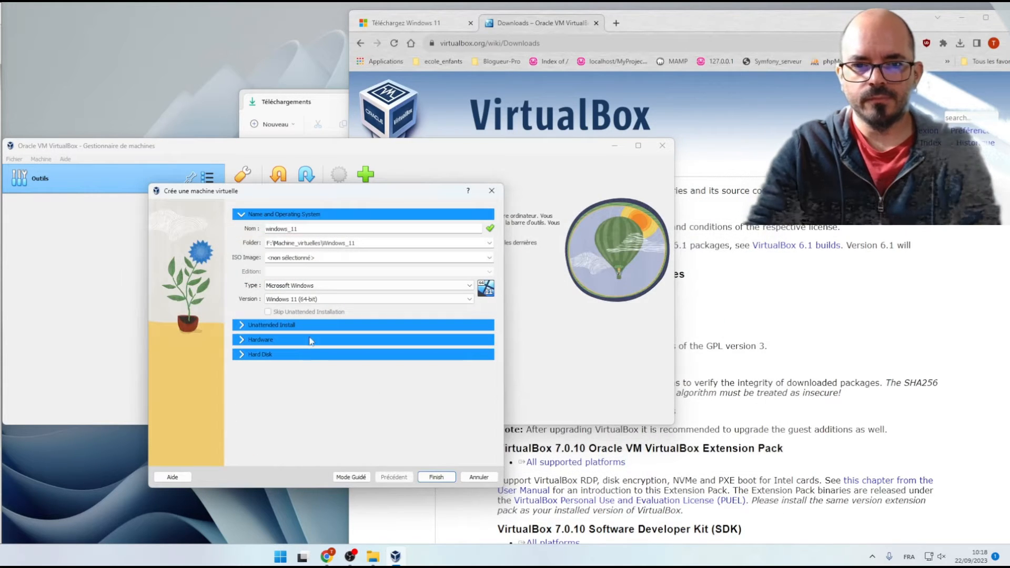
Choose Win11_22H2_French_x64v2.iso as the ISO image and skip the unattended installation, keeping Microsoft Windows as the type.
click(489, 257)
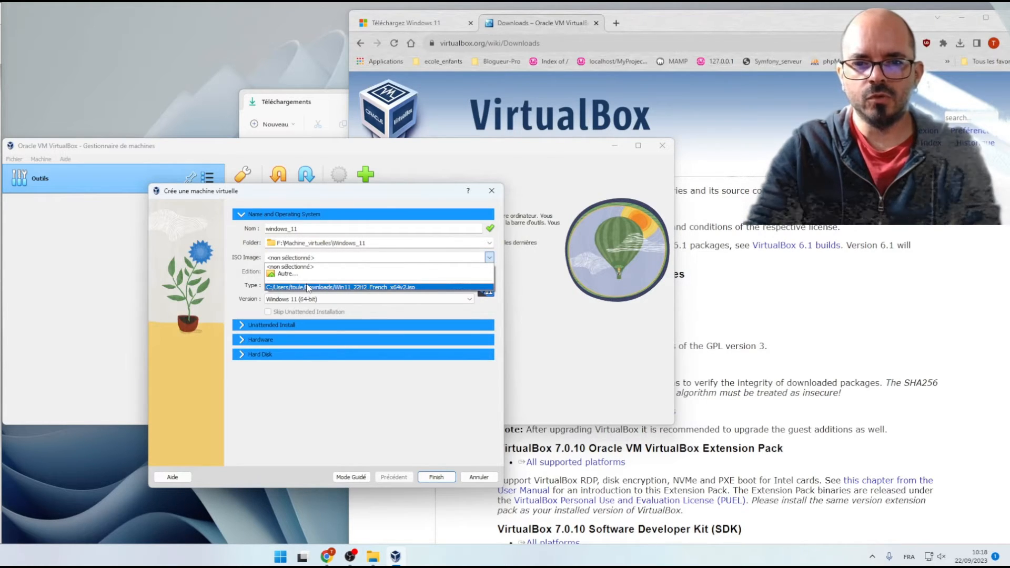
click(308, 287)
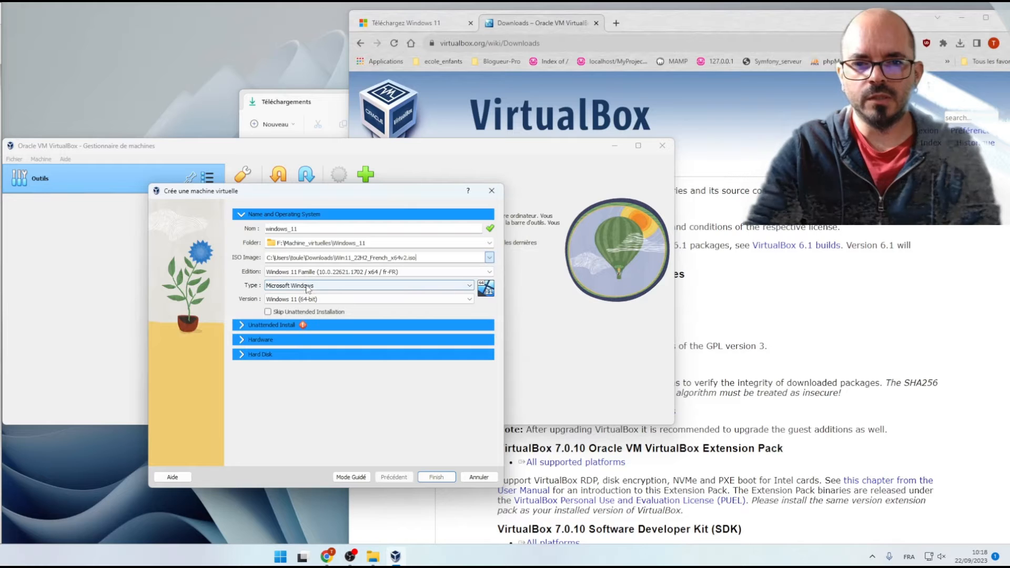
click(267, 312)
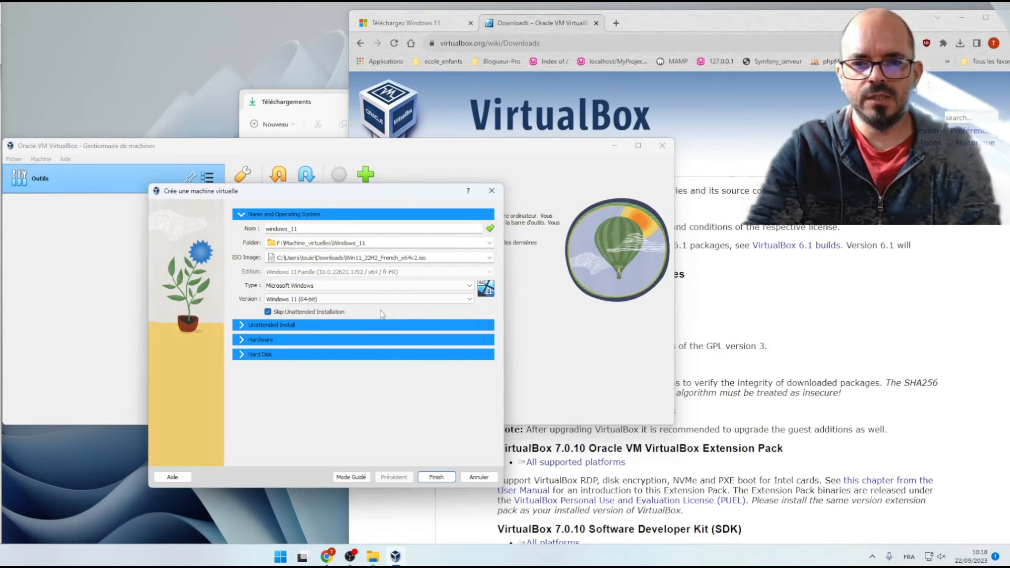
click(471, 286)
click(298, 293)
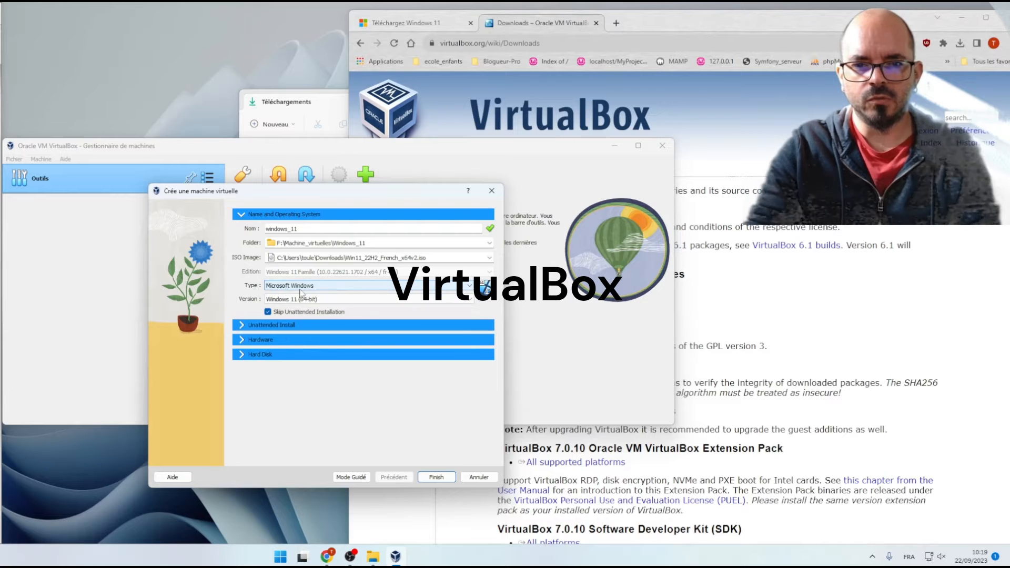
Review the unattended install, hardware and hard disk settings and create the machine with 4096 MB of memory, 2 processors and an 80 GB VDI disk.
click(242, 325)
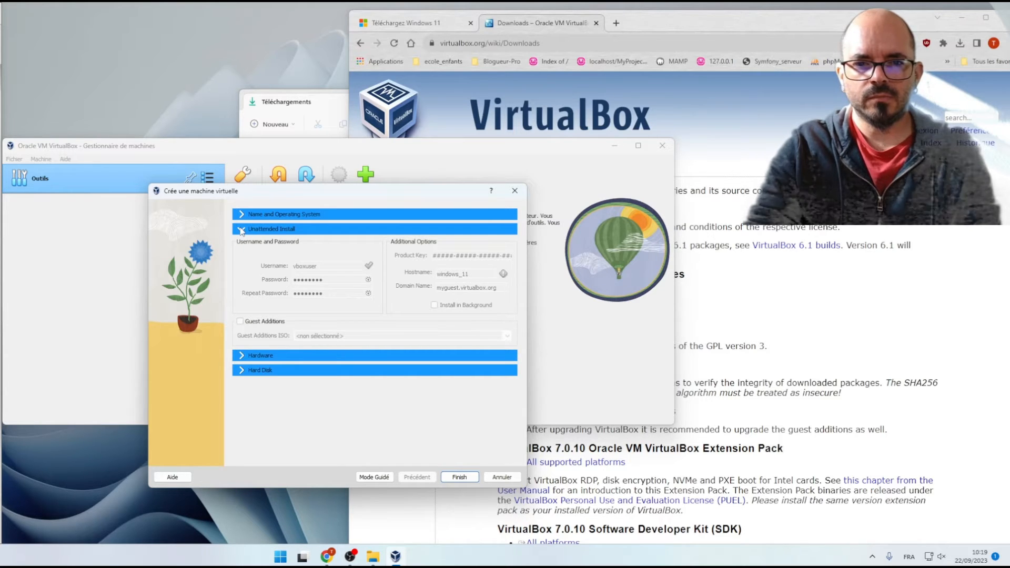
click(243, 355)
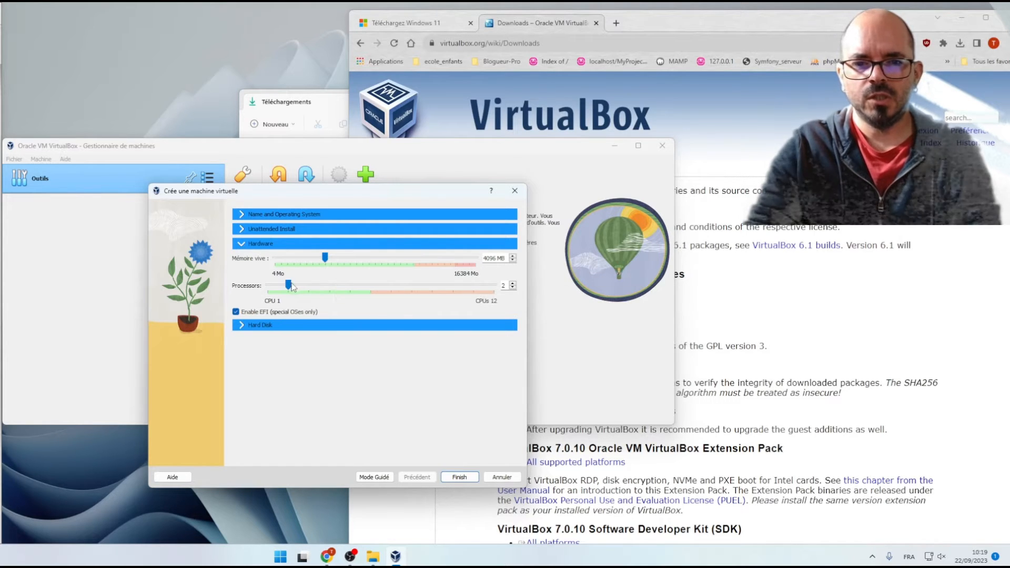
click(240, 325)
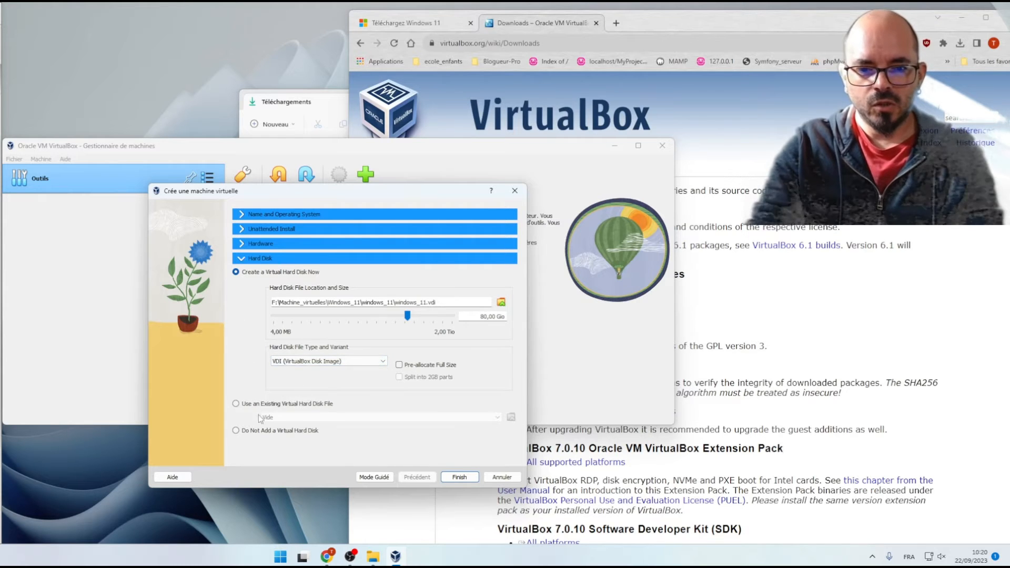
click(474, 478)
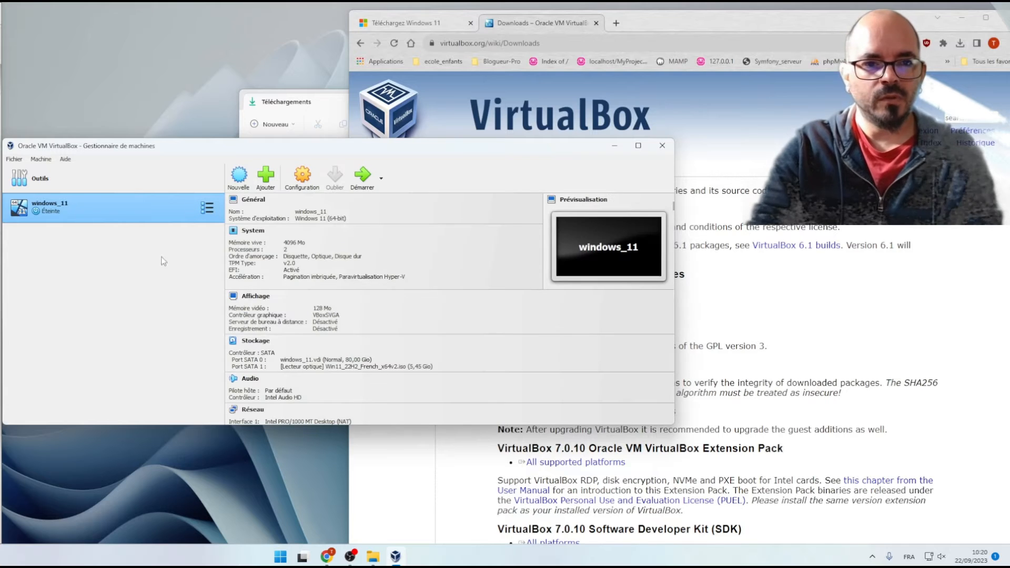
Start the windows_11 machine, boot it from the ISO and launch the Windows installation with the French language and keyboard settings.
double_click(109, 213)
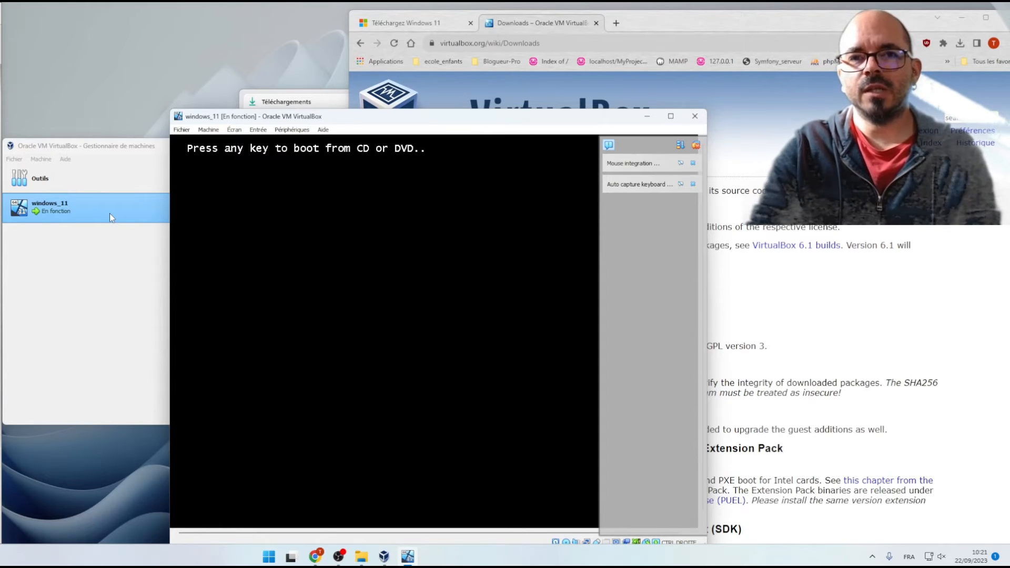
key(Return)
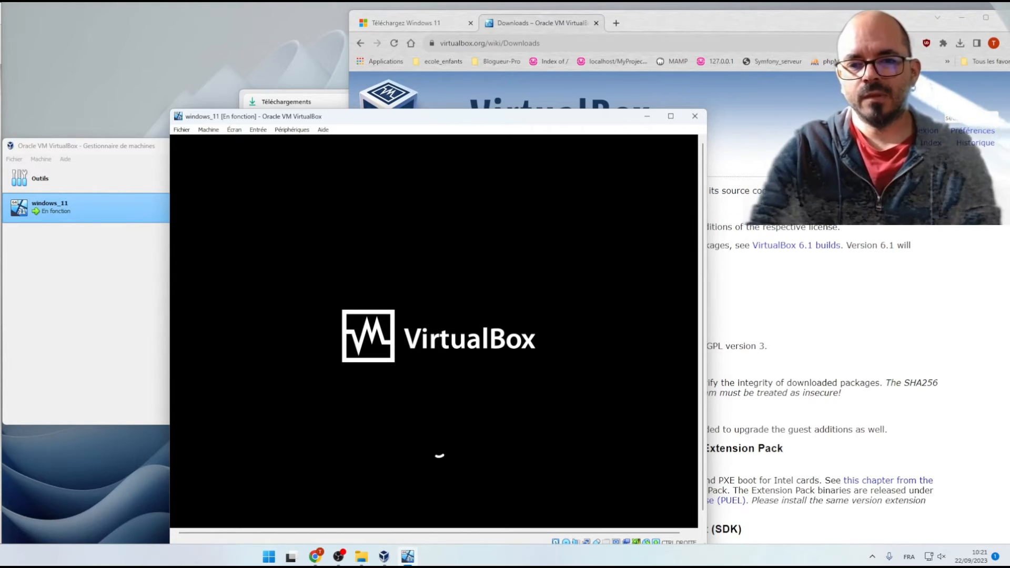
drag(507, 117, 503, 69)
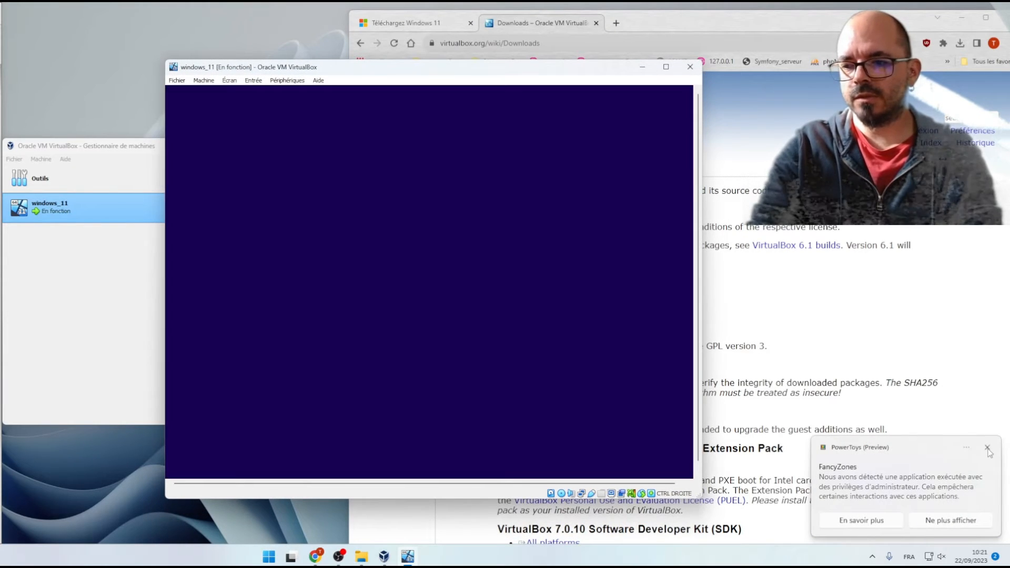
click(987, 448)
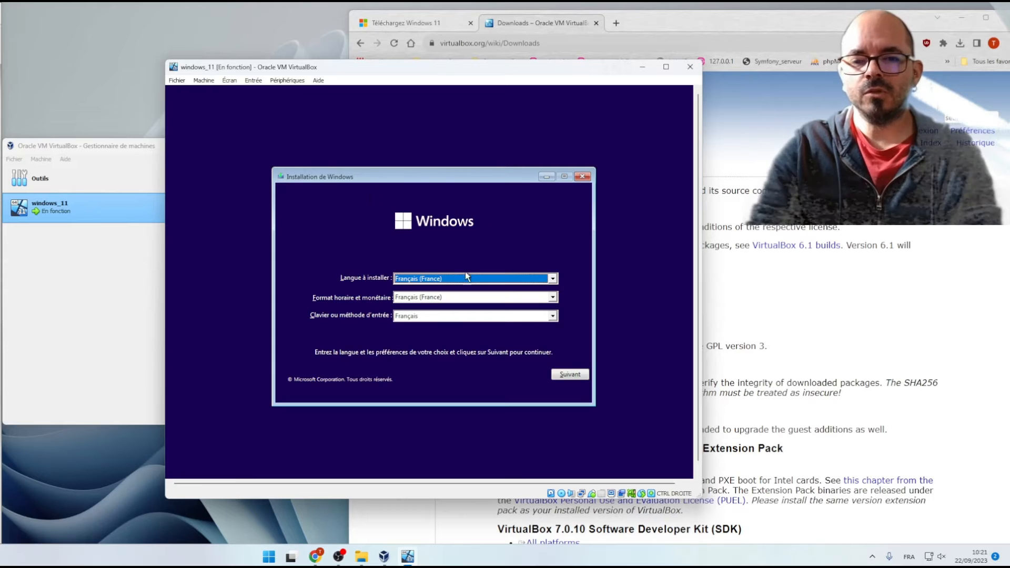
click(584, 376)
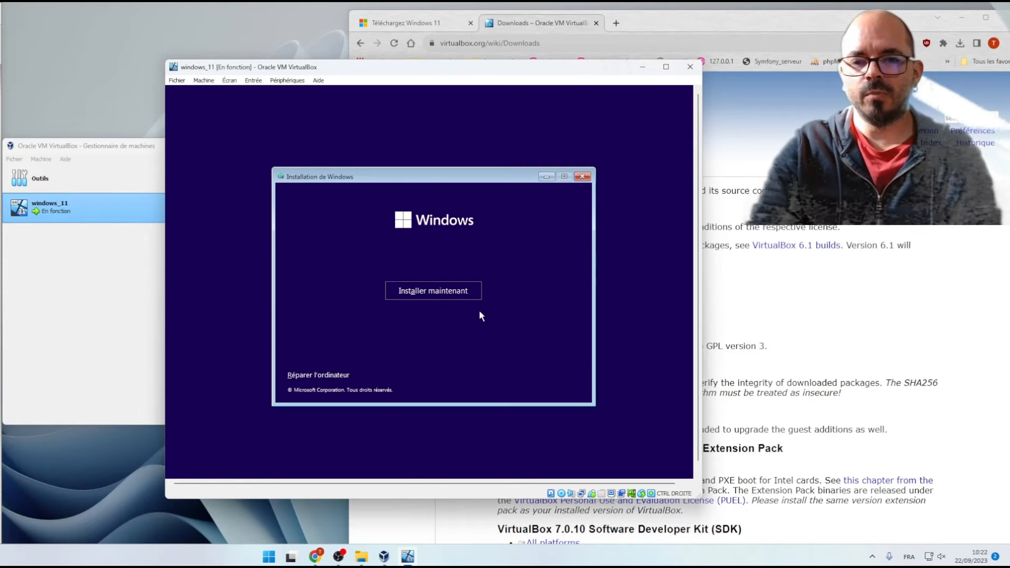
click(446, 284)
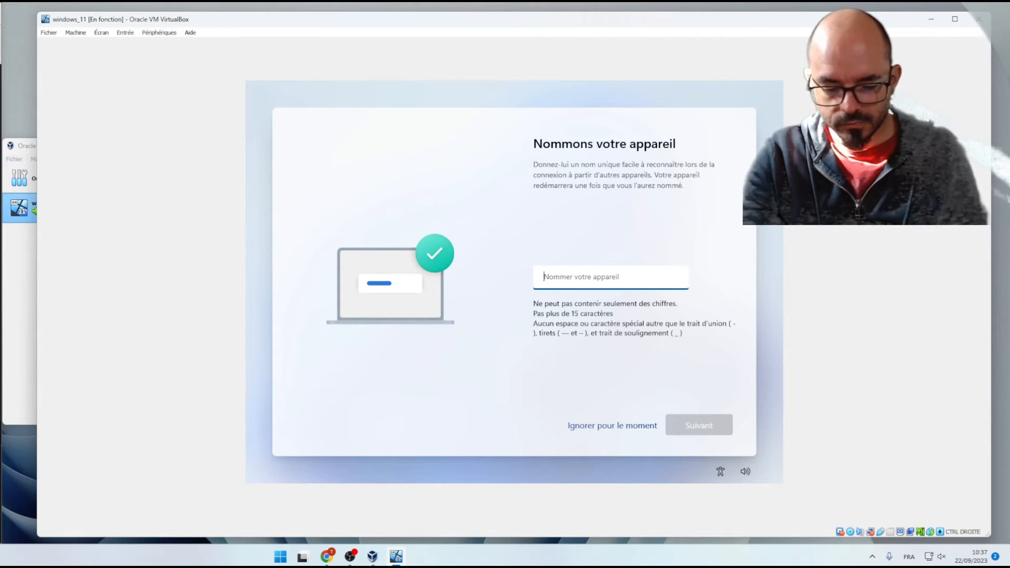
Name the device VM_Windows_11 in the Windows setup and continue.
text(VM)
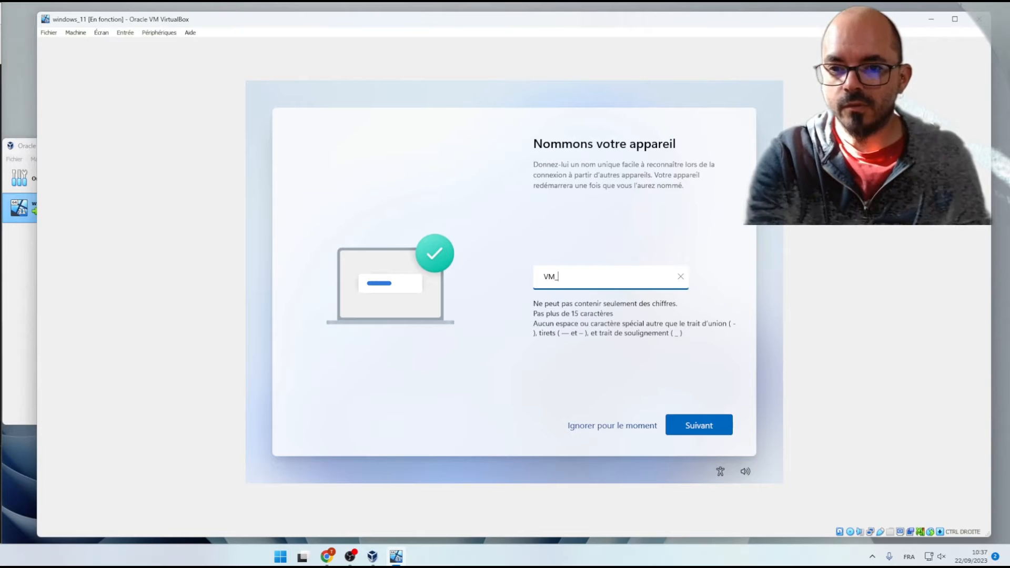
text(_Windows)
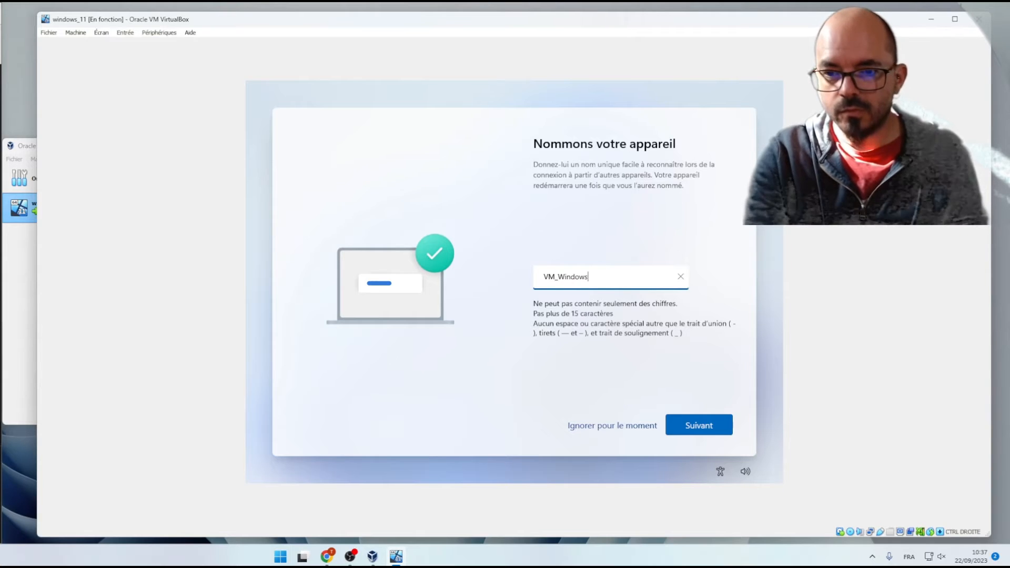
text(_11)
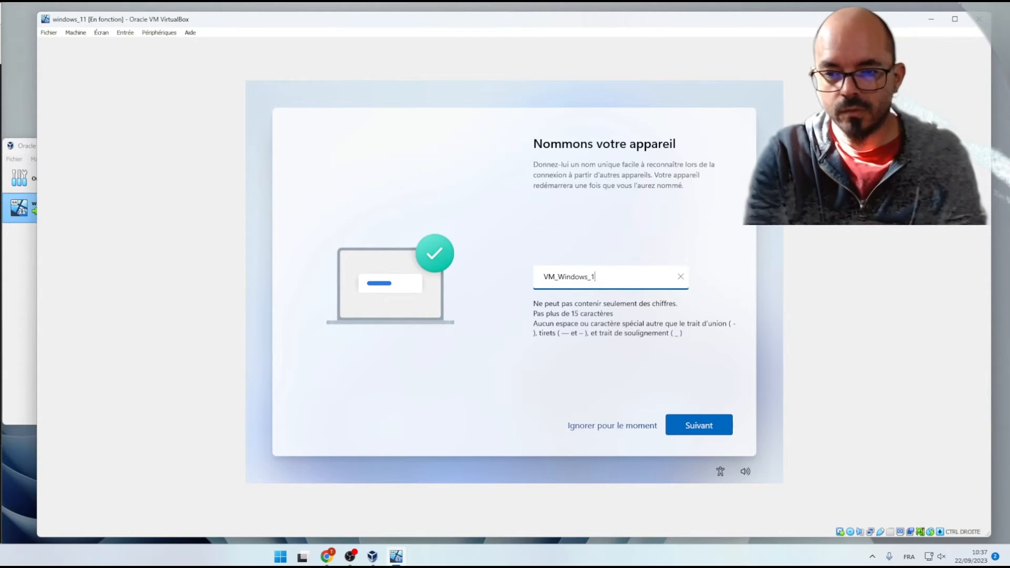
click(692, 426)
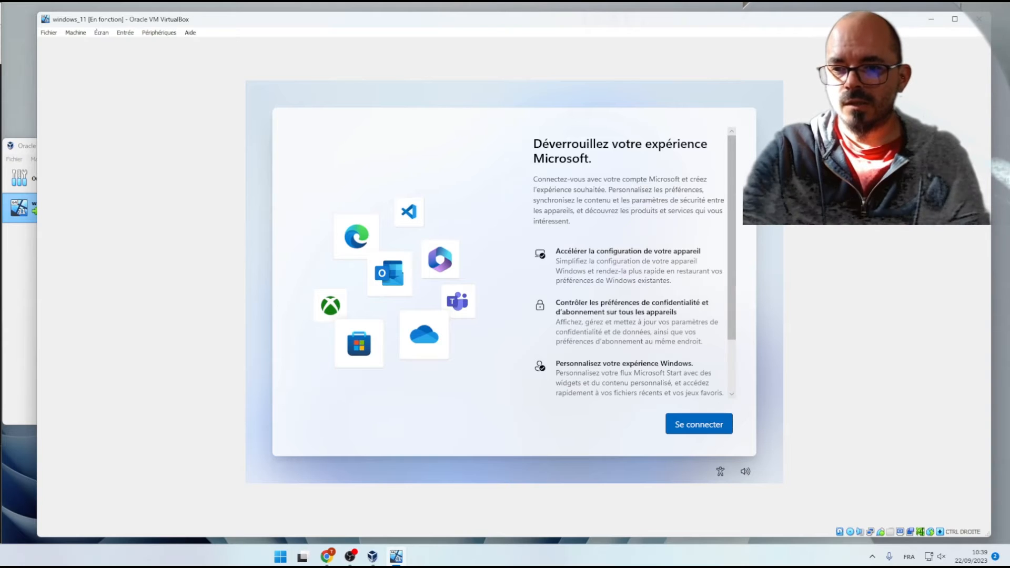
Proceed to the Microsoft account sign-in page, then view and close the explanation of signing in with a security key.
scroll(654, 336, down, 2)
scroll(654, 337, up, 2)
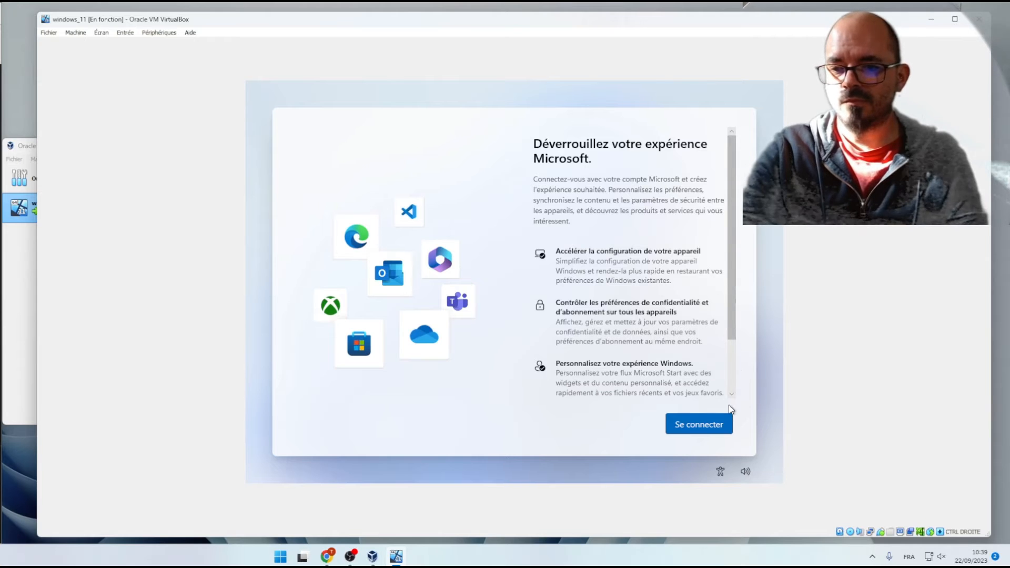
click(707, 426)
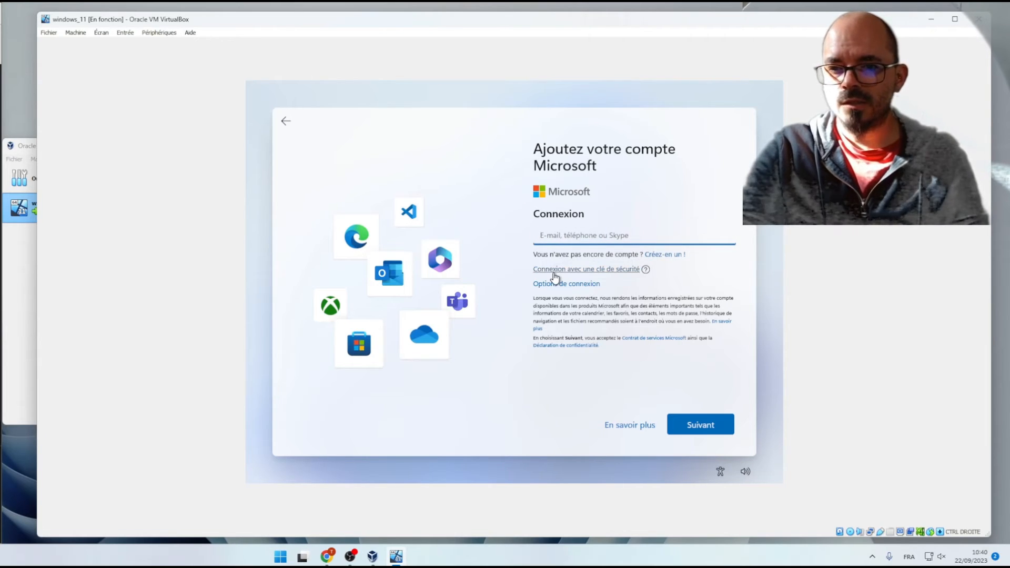
click(644, 271)
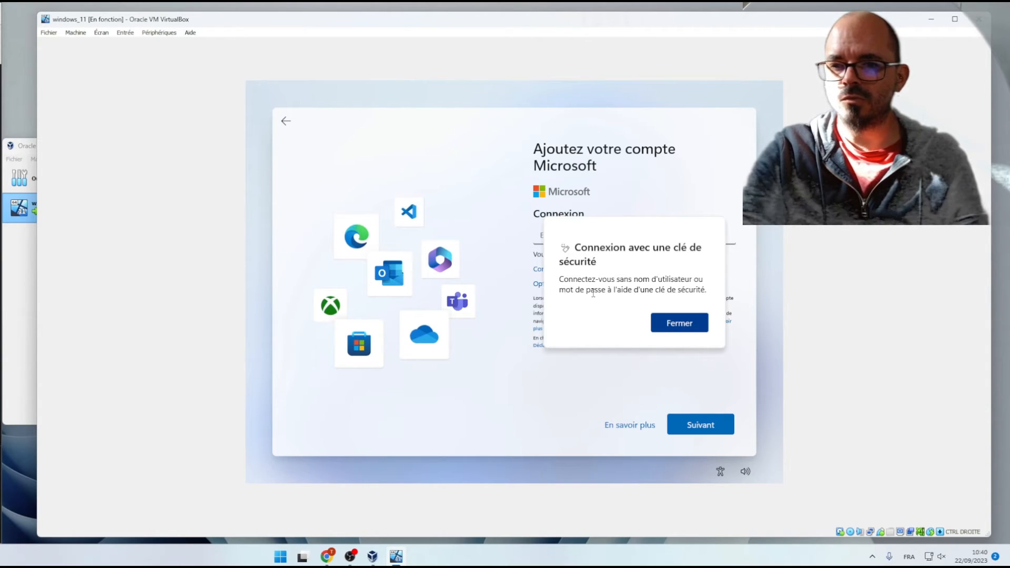
click(680, 323)
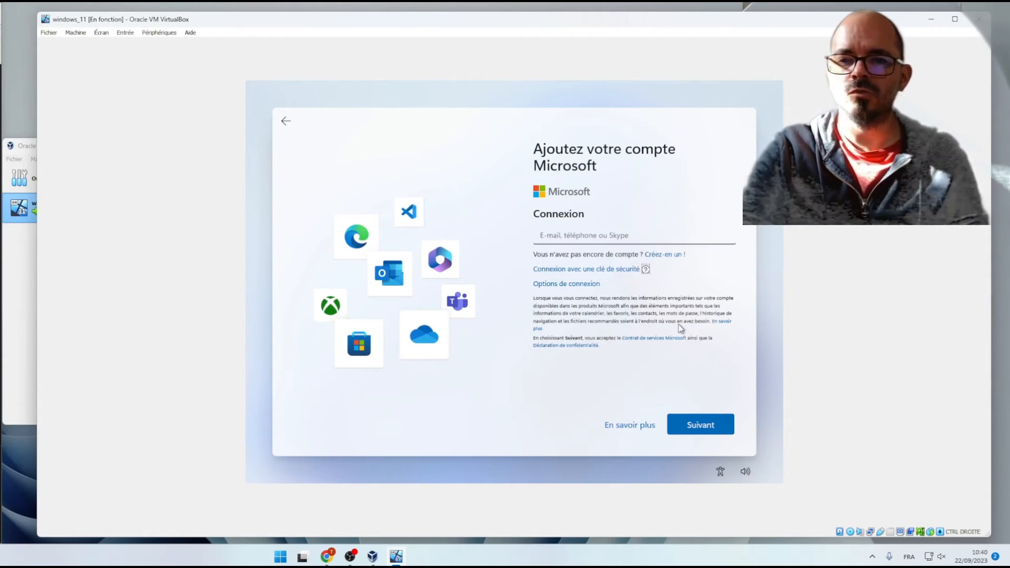
View the other sign-in options and the forgotten-username recovery page, then return to the Microsoft account sign-in page.
click(552, 289)
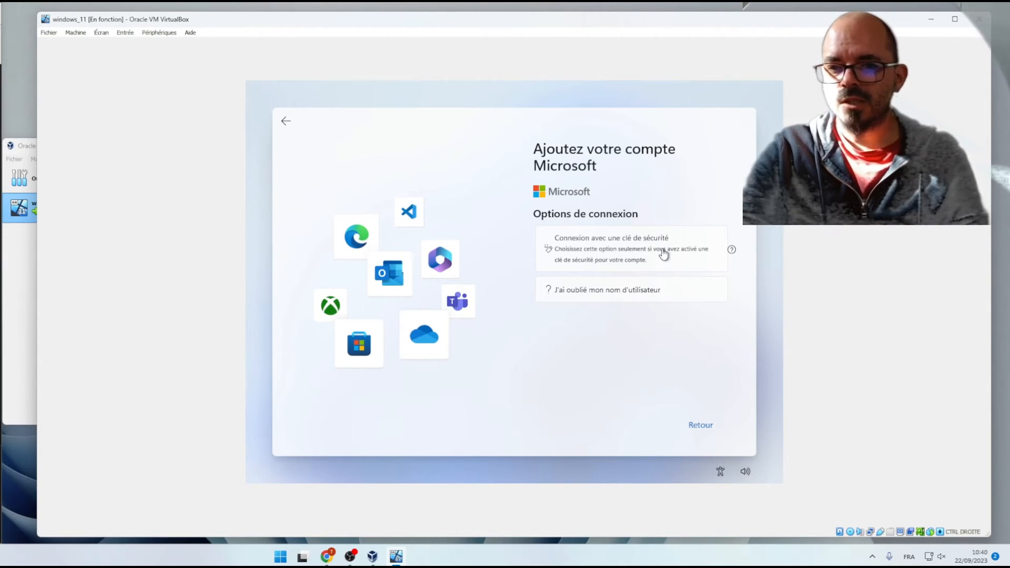
click(624, 293)
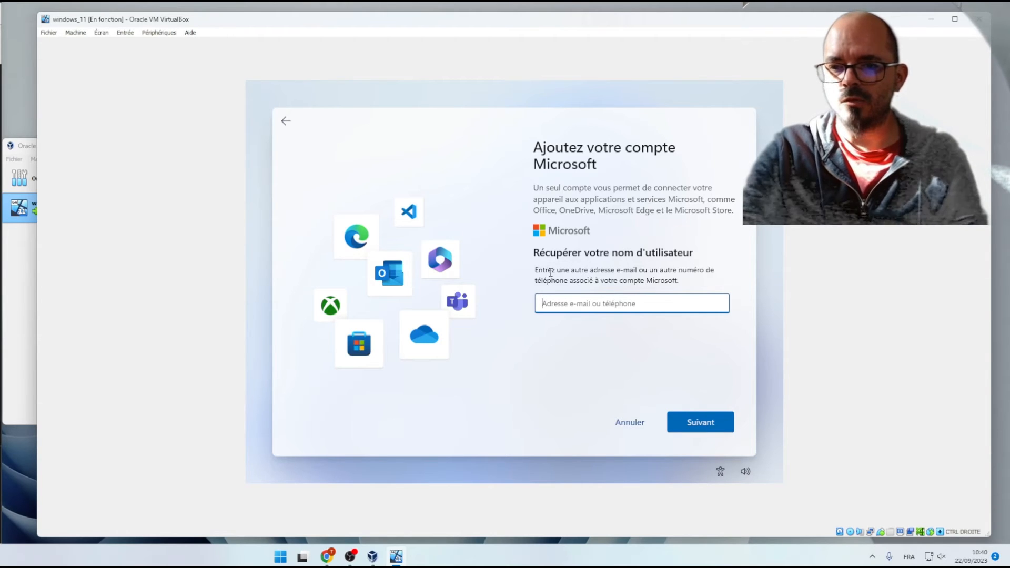
click(635, 426)
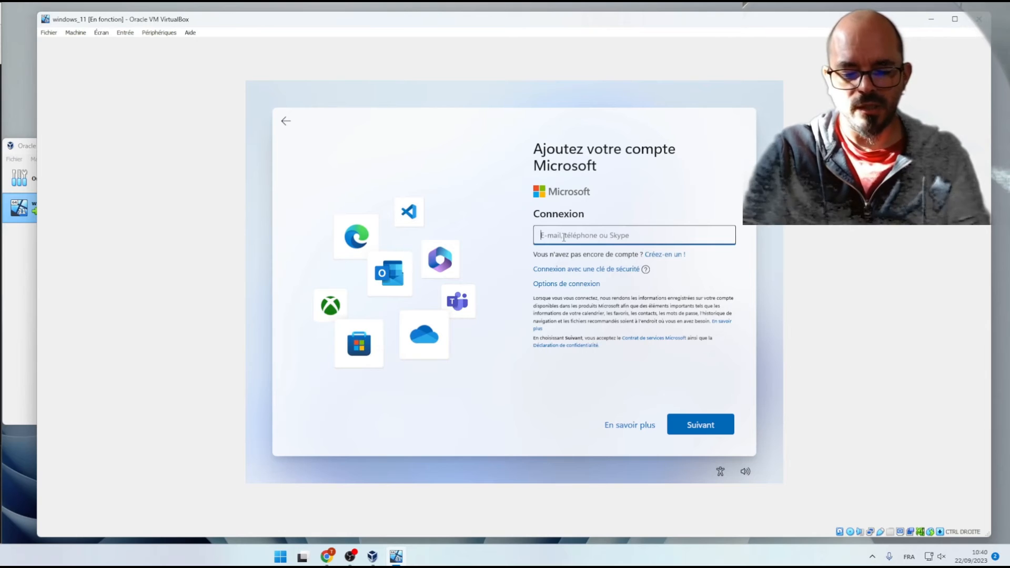
Try to sign in to a Microsoft account as "user" with a password, and continue to the local user name page.
text(user)
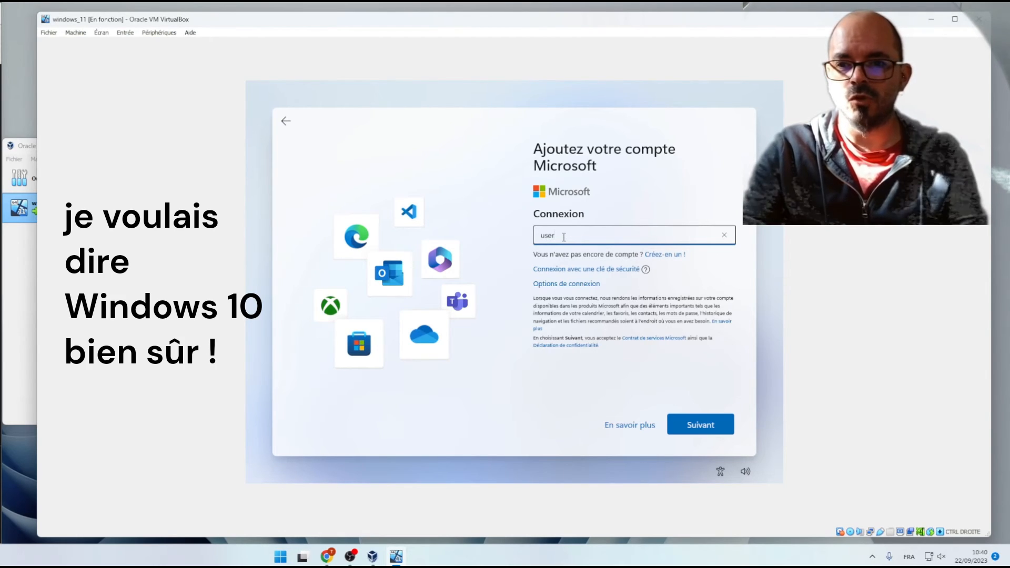
click(705, 426)
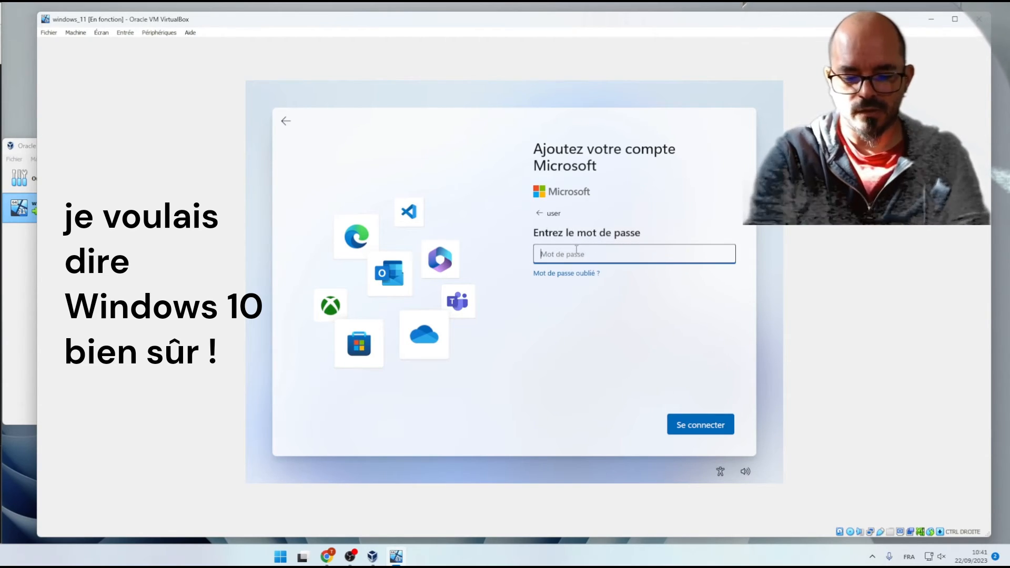
text(****)
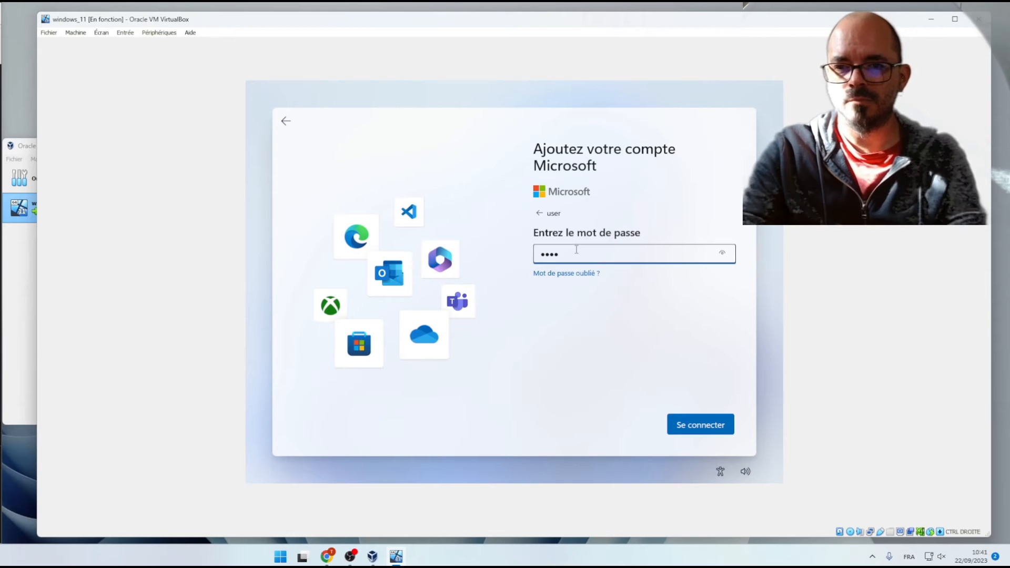
click(722, 253)
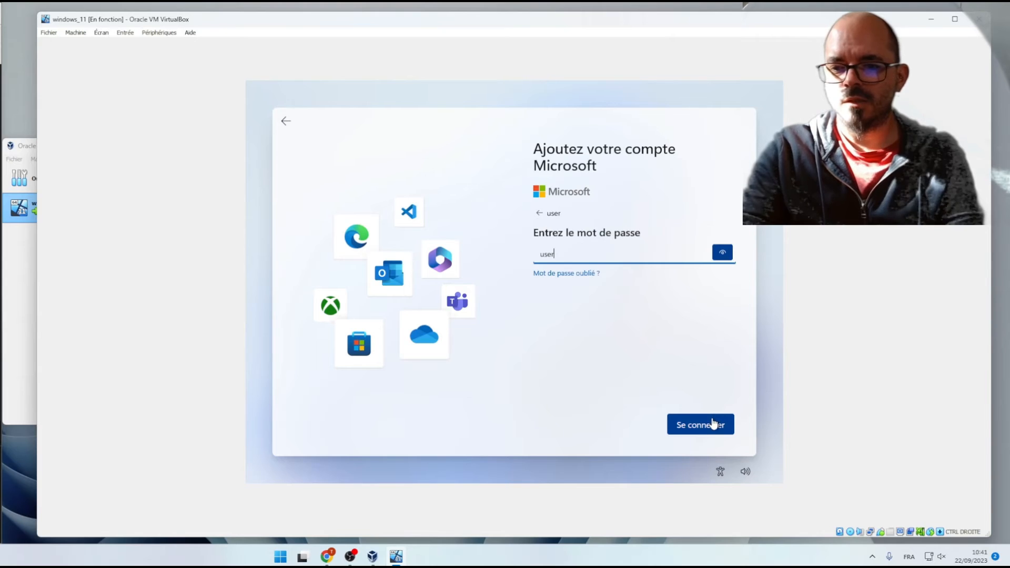
click(714, 423)
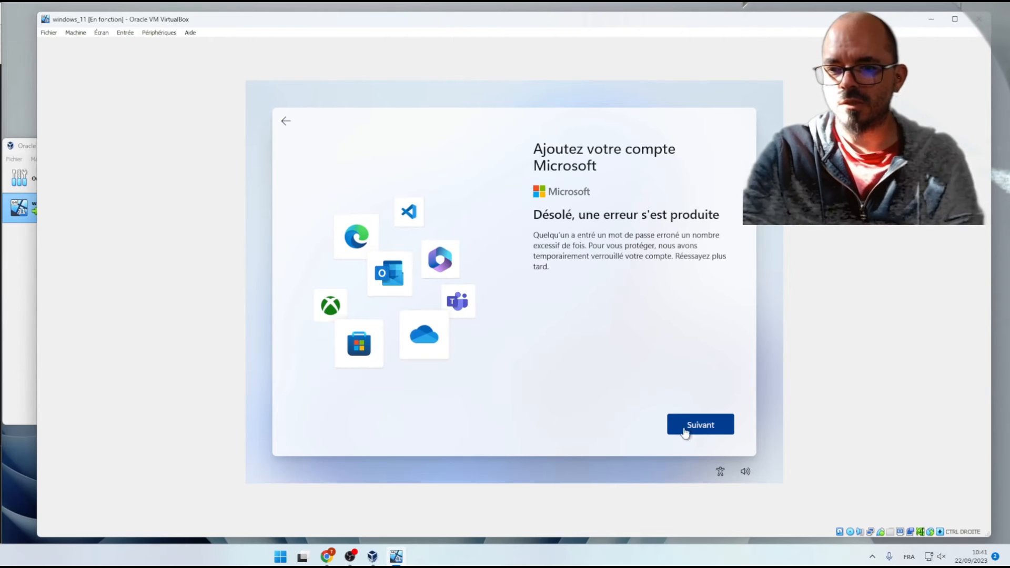
click(717, 428)
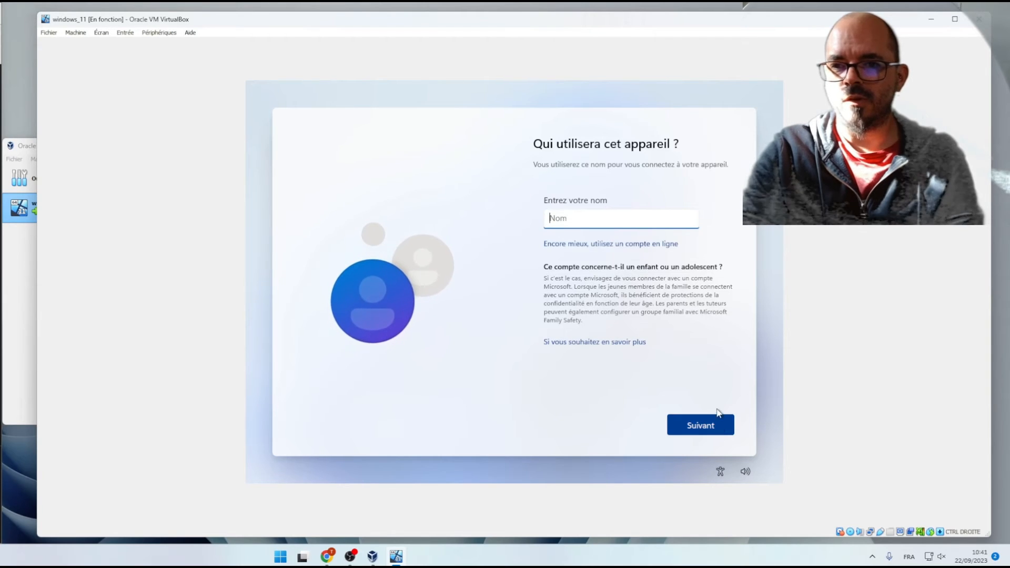
Enter the local user's first name, leave the account password blank and continue to the privacy settings.
text(ma)
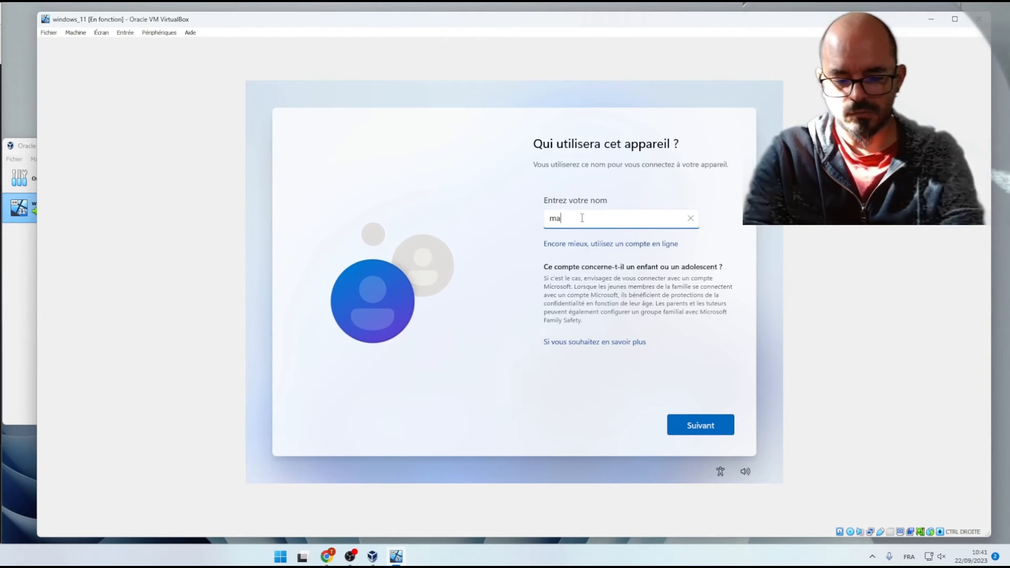
text(rc)
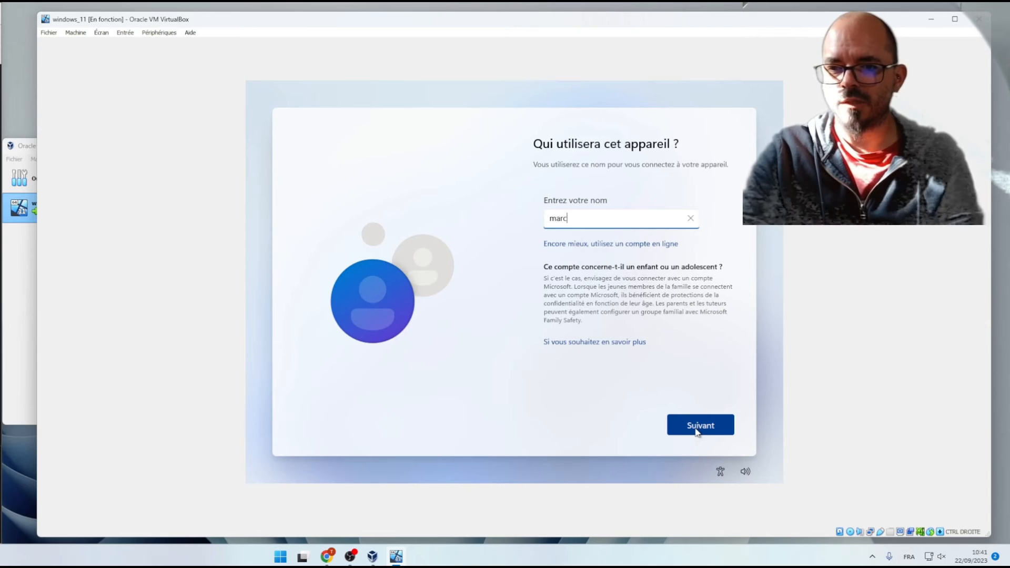
click(910, 564)
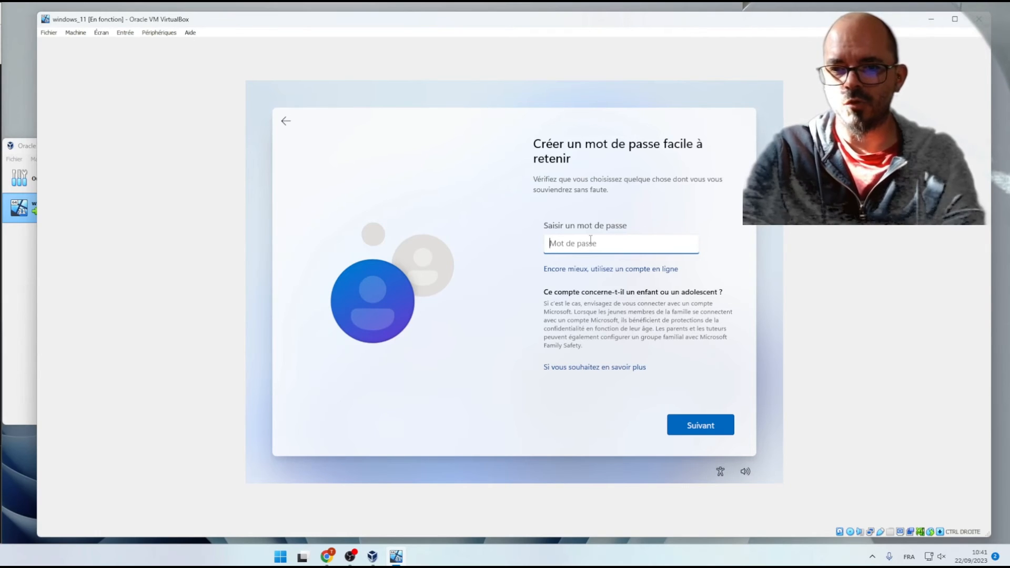
click(700, 426)
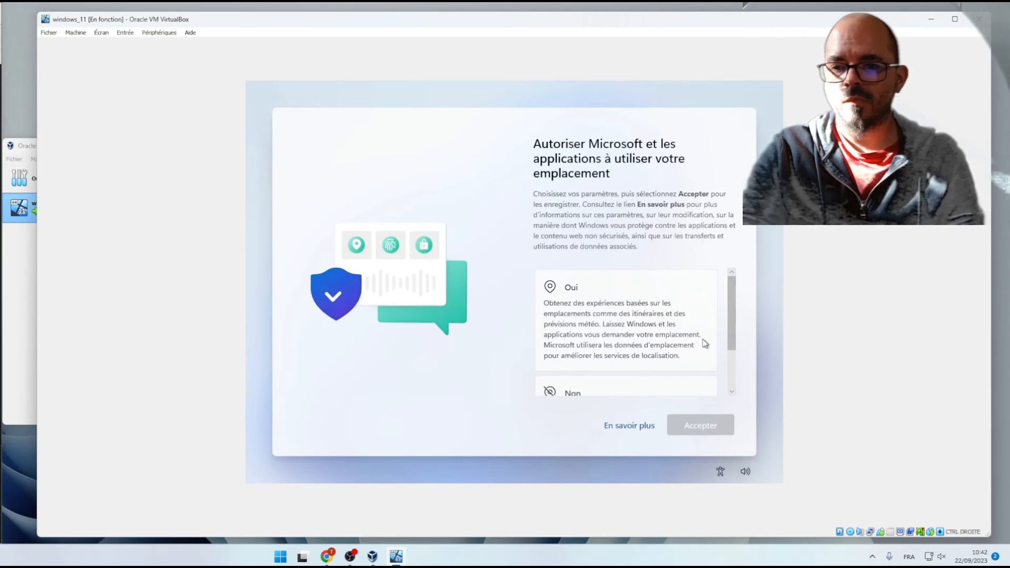
Choose Non for location access by Microsoft and apps, and Non for Localiser mon appareil.
click(702, 389)
click(705, 423)
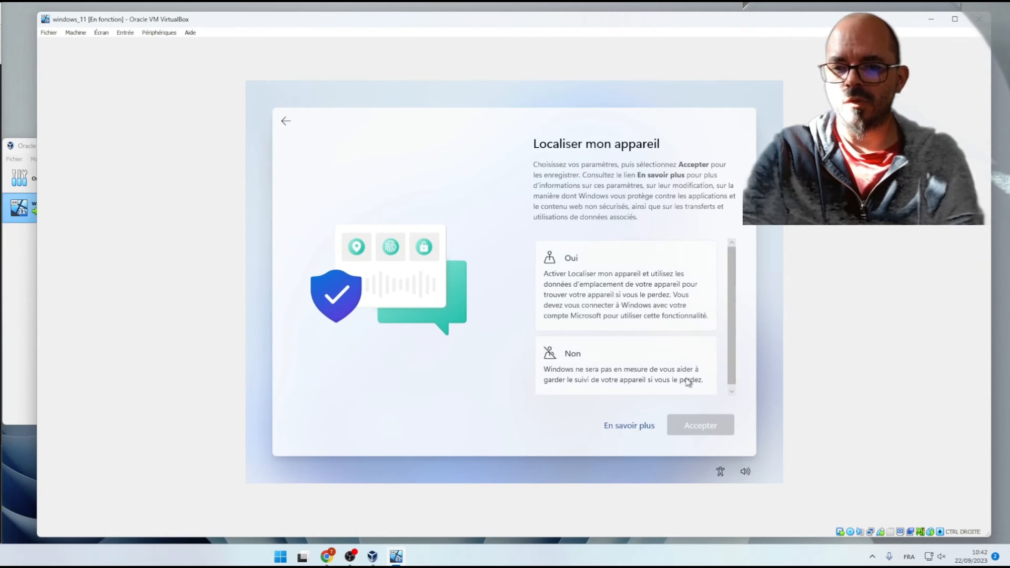
click(686, 391)
Limit diagnostic data to Obligatoire uniquement and choose Non for improving handwriting and typing, accepting both choices.
scroll(681, 364, down, 5)
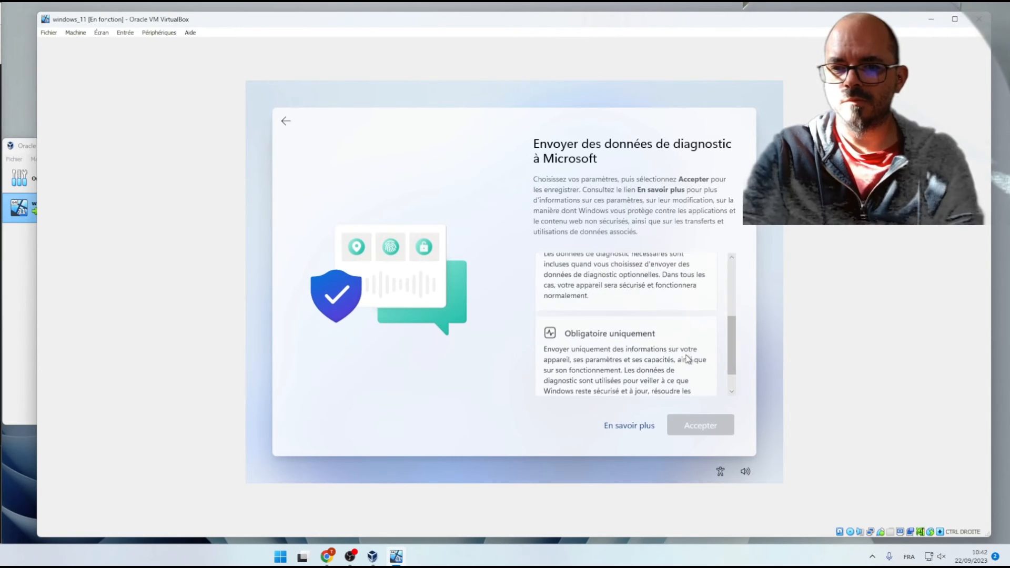
click(680, 363)
click(695, 425)
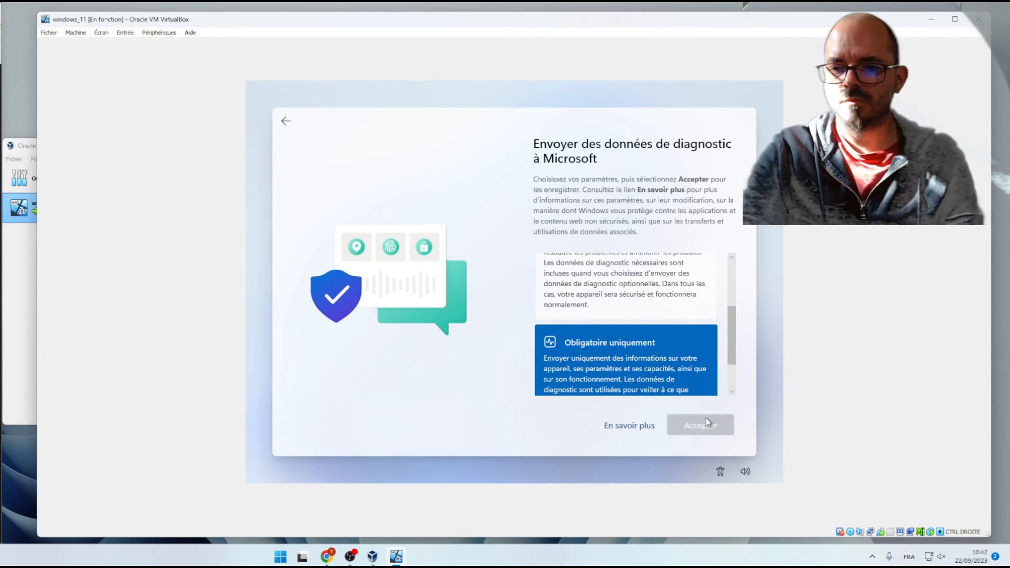
scroll(670, 370, down, 2)
click(671, 366)
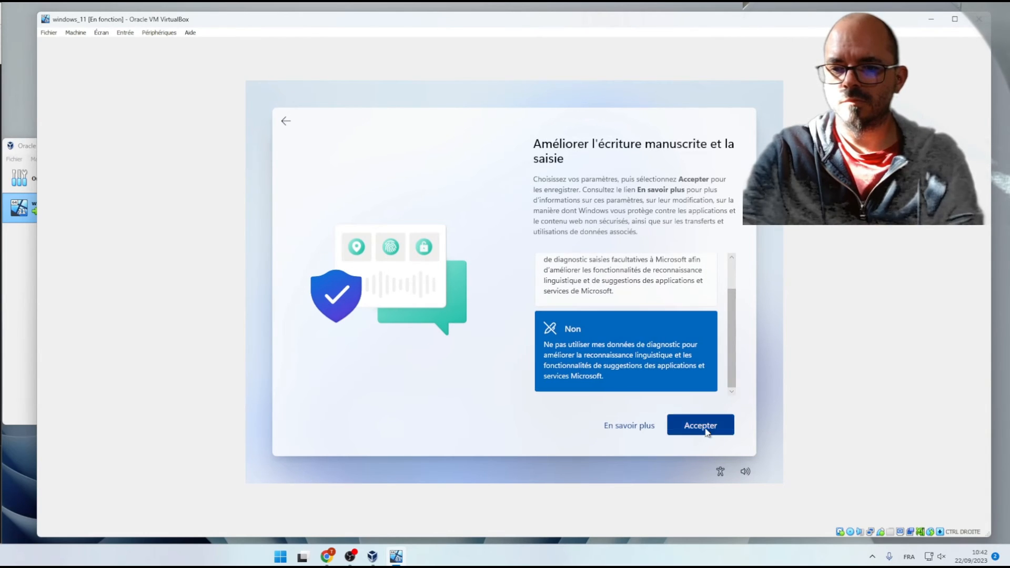
click(704, 426)
Choose Non for personalised experiences with diagnostic data, refuse the last privacy option and finish the Windows setup.
click(679, 370)
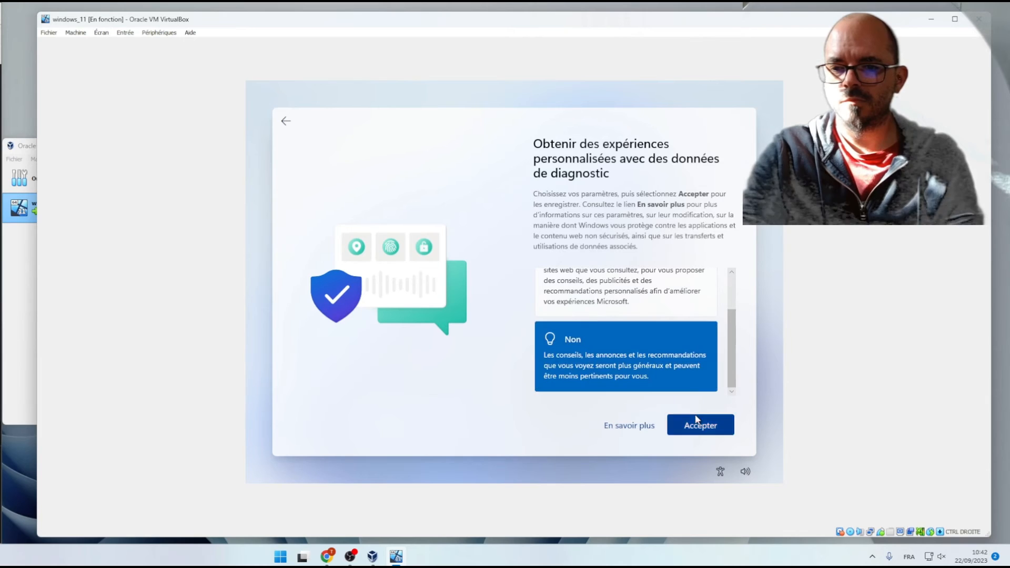
click(700, 426)
click(677, 372)
click(696, 425)
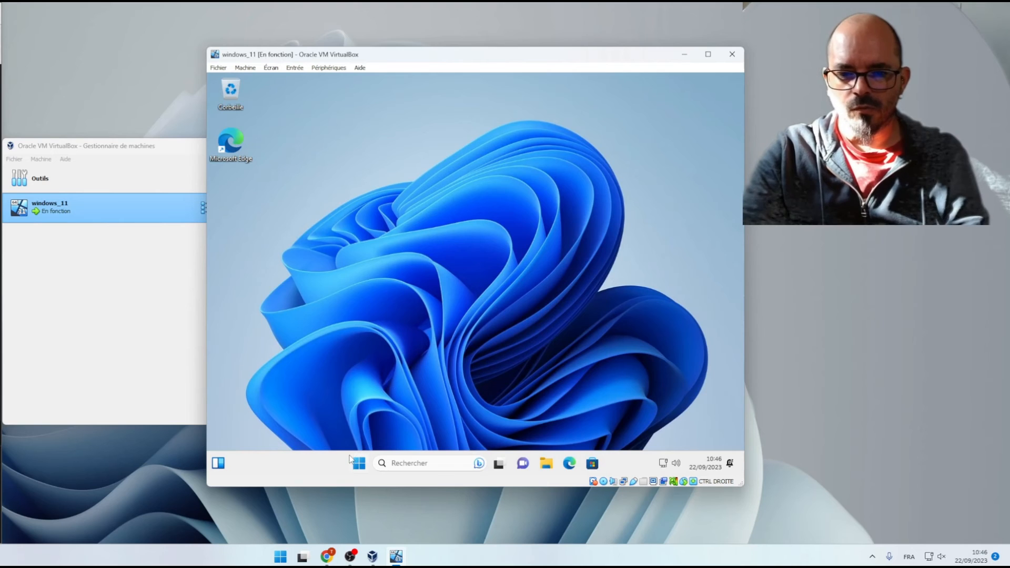
Open the Comptes settings of the new Windows installation and review the account type and the available account settings.
click(363, 465)
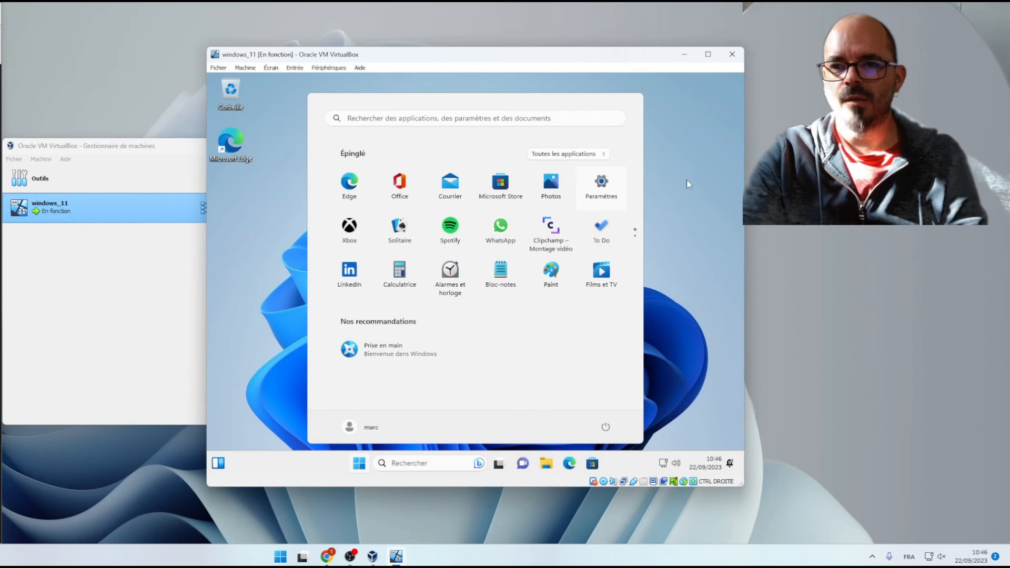
click(602, 182)
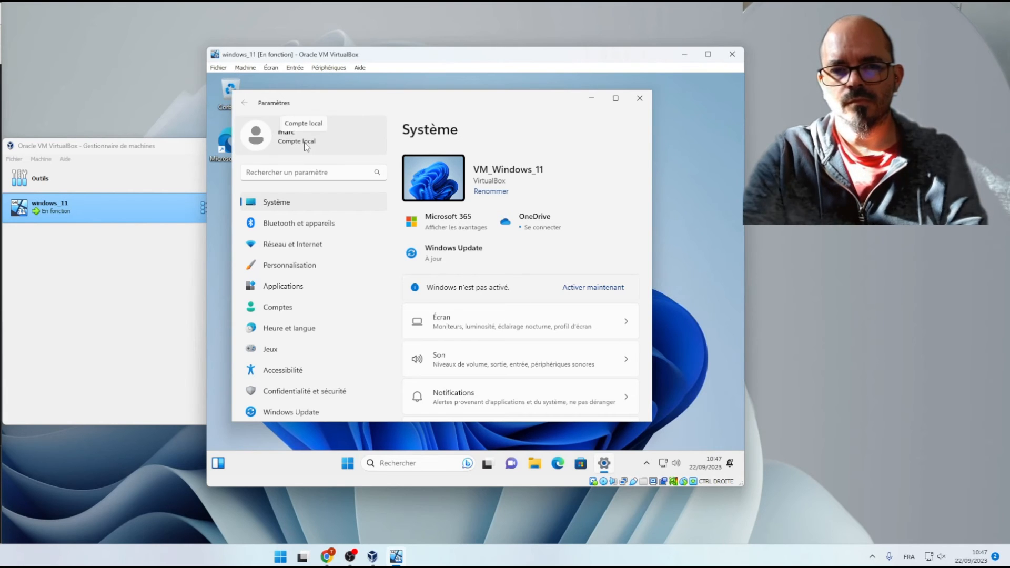
click(282, 141)
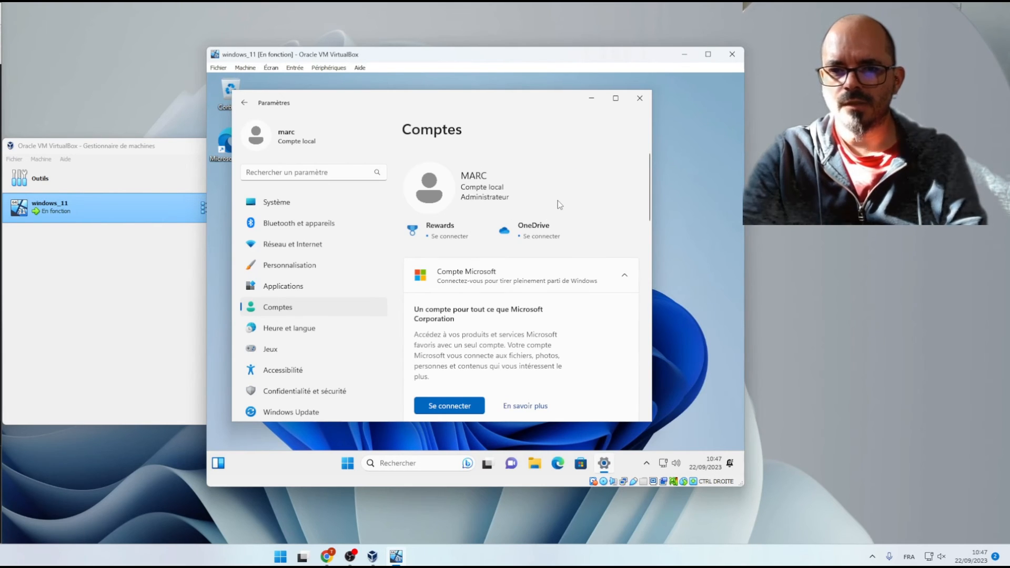
scroll(558, 201, down, 2)
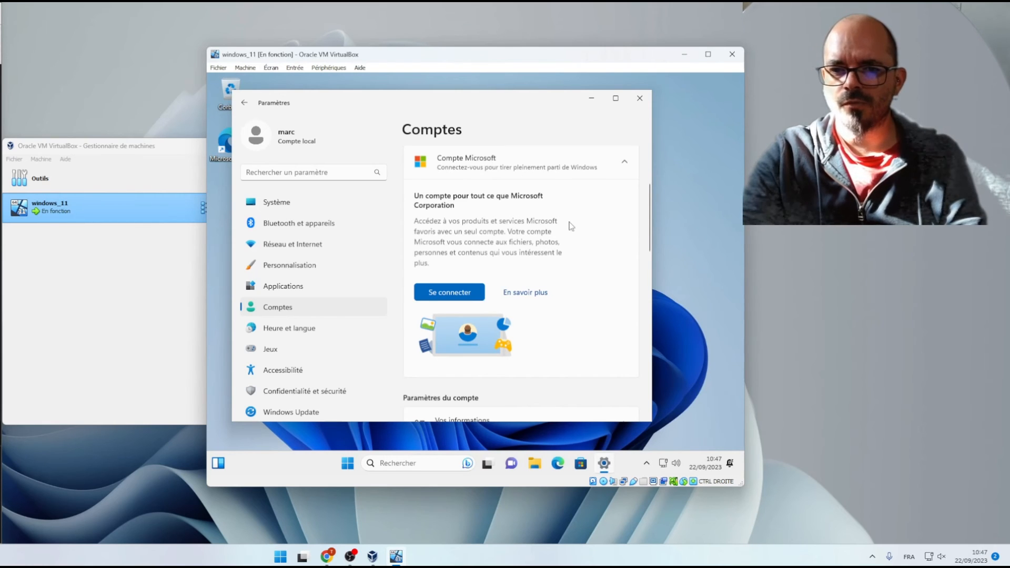
scroll(572, 232, up, 2)
scroll(573, 232, down, 5)
scroll(572, 233, down, 3)
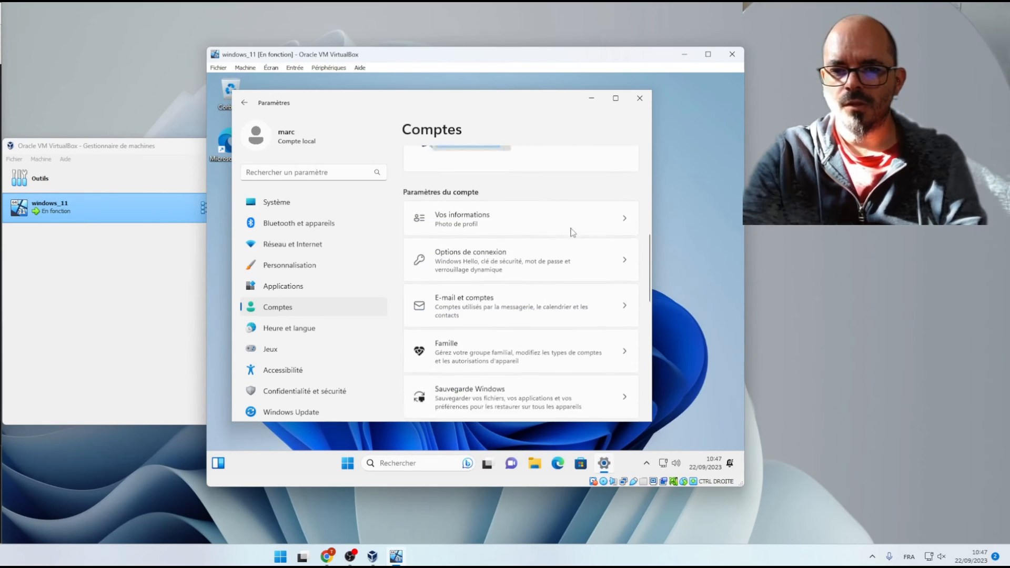
Open Vos informations and examine the local account details, the Microsoft account sign-in option and the related settings.
click(569, 217)
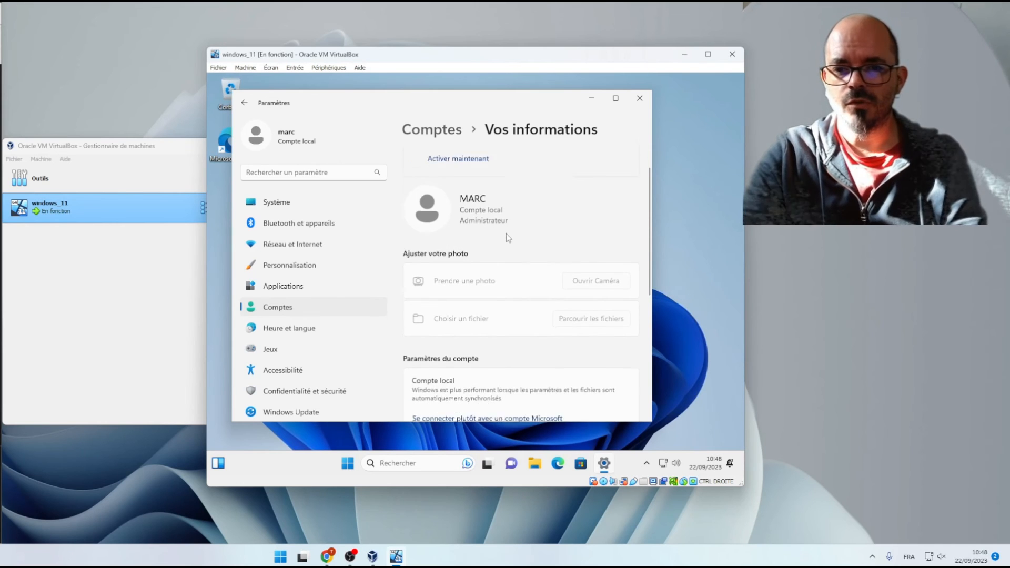
scroll(508, 238, down, 3)
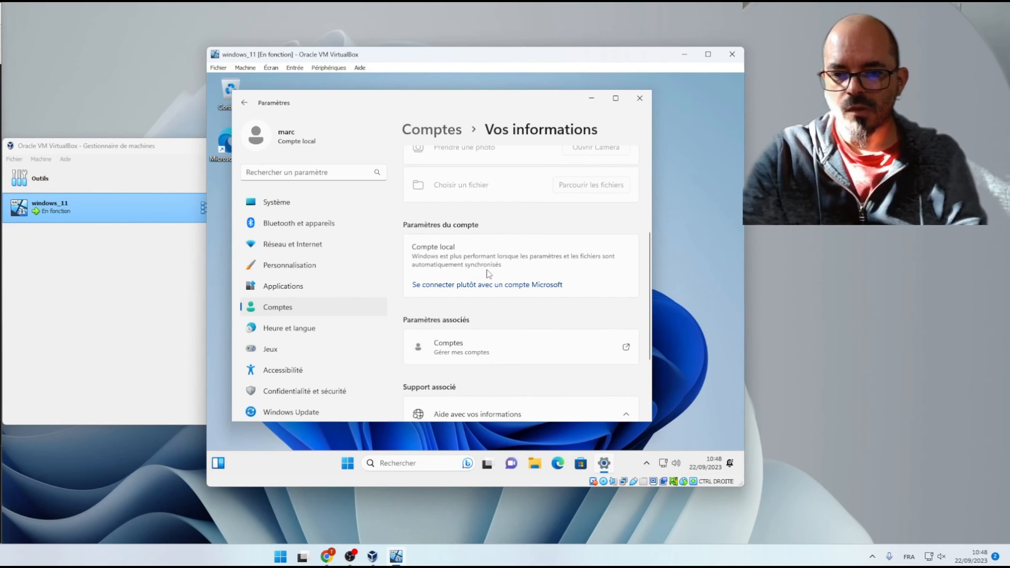
scroll(488, 273, down, 2)
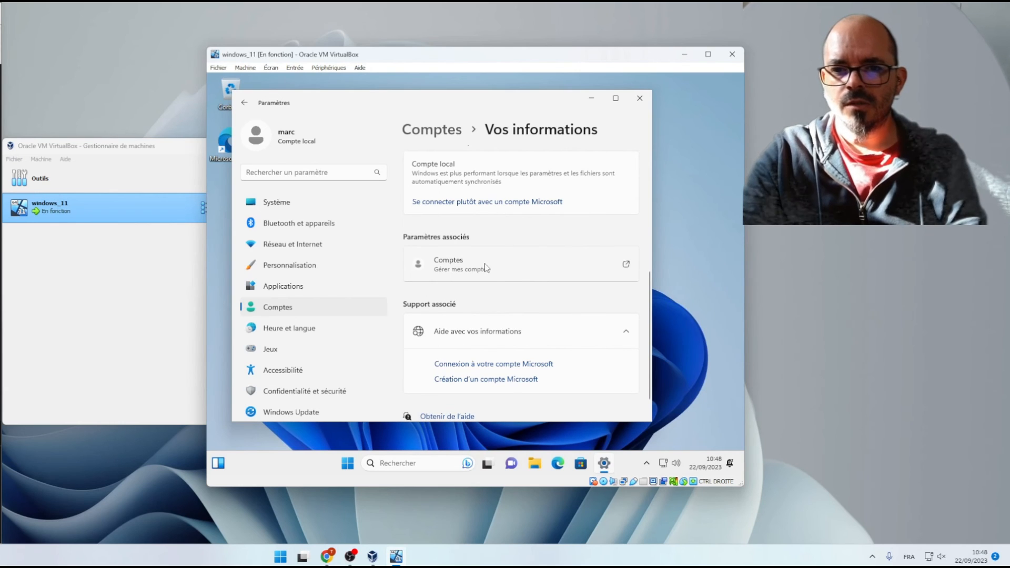
scroll(559, 274, down, 1)
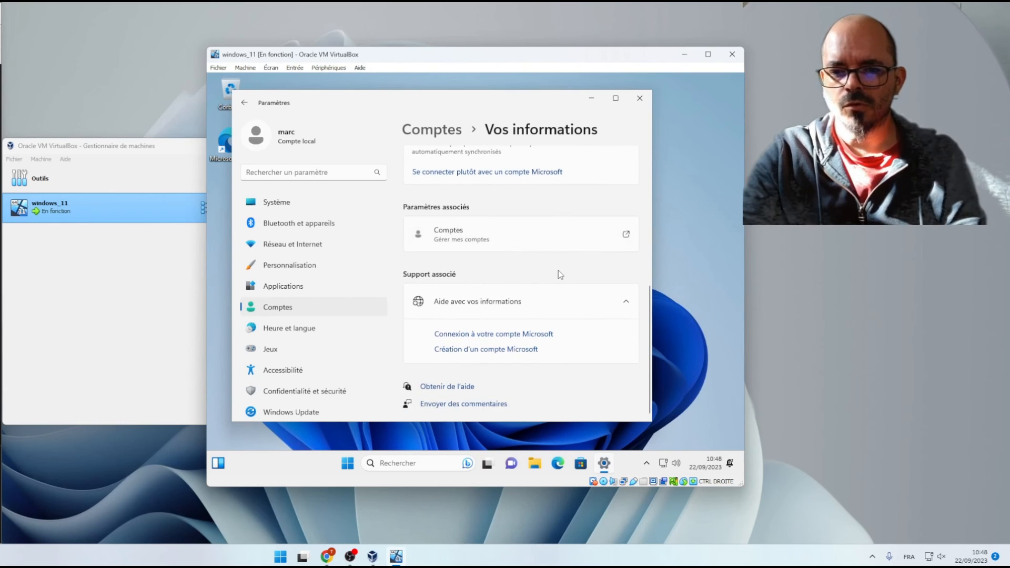
scroll(559, 273, up, 5)
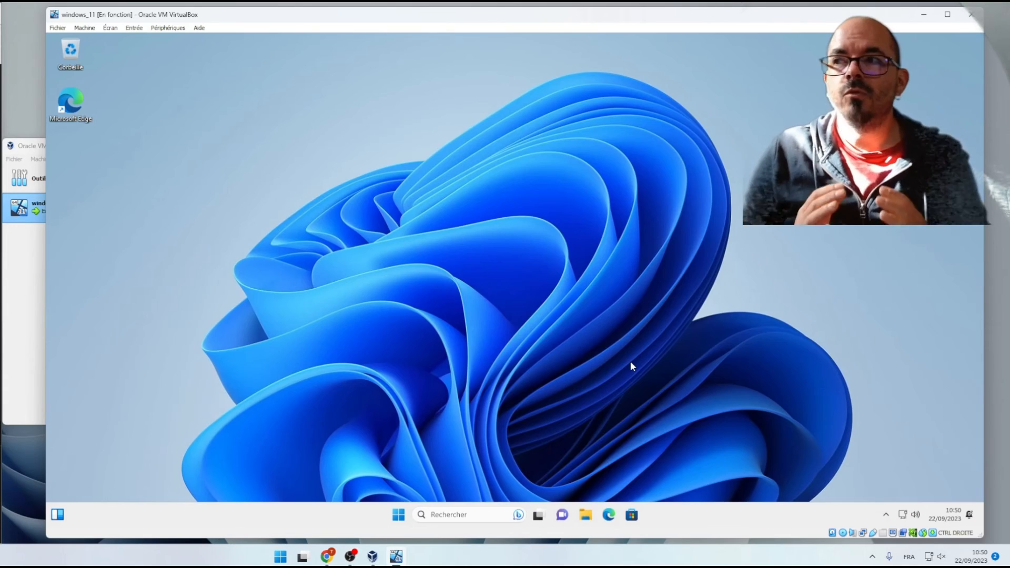